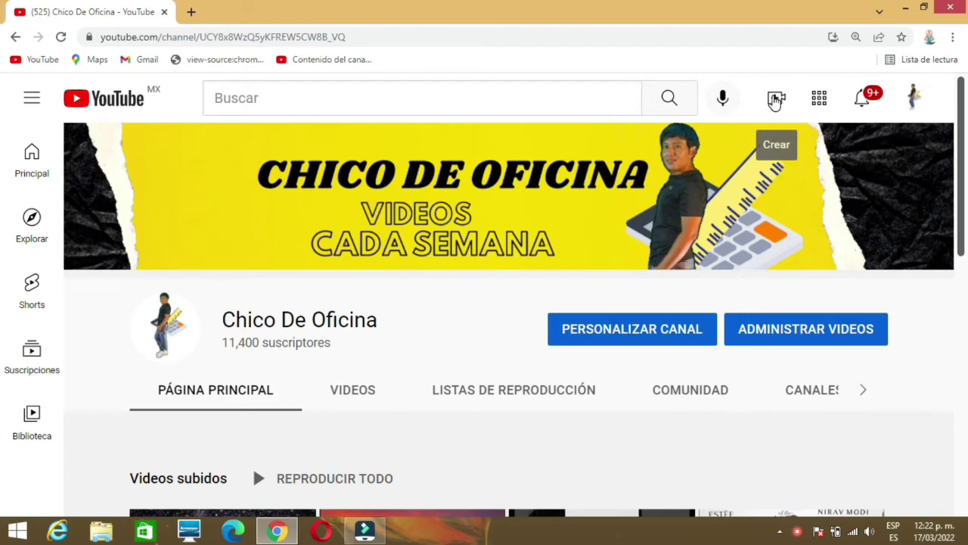
Step: Start a new video upload and choose the file "¿Cómo será el Fin del Sol y del Sistema Solar_" from the Escritorio folder
left_click(776, 100)
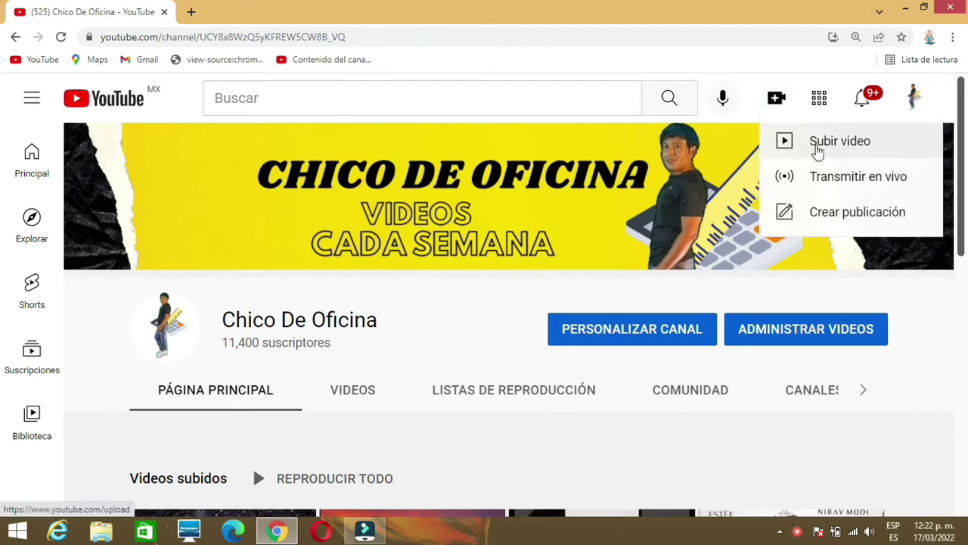
left_click(830, 146)
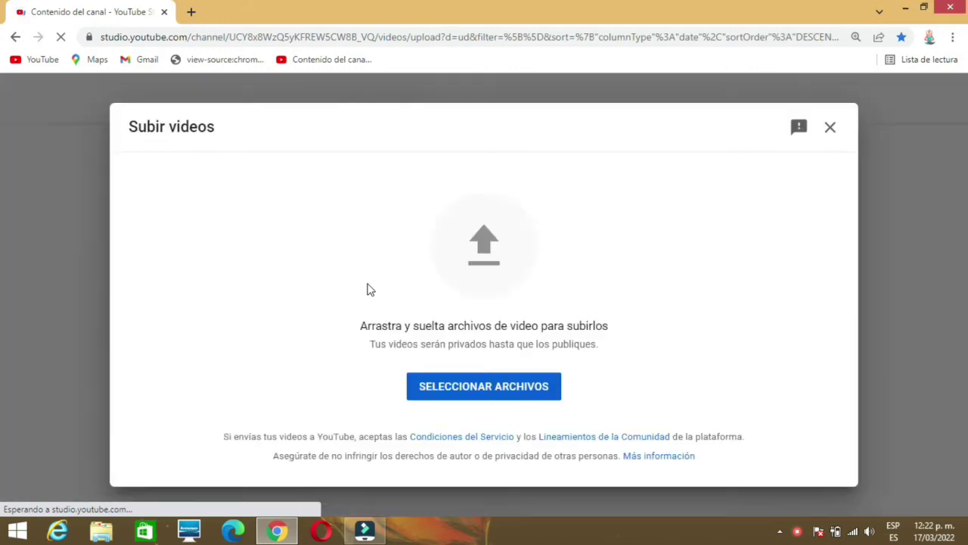
left_click(477, 388)
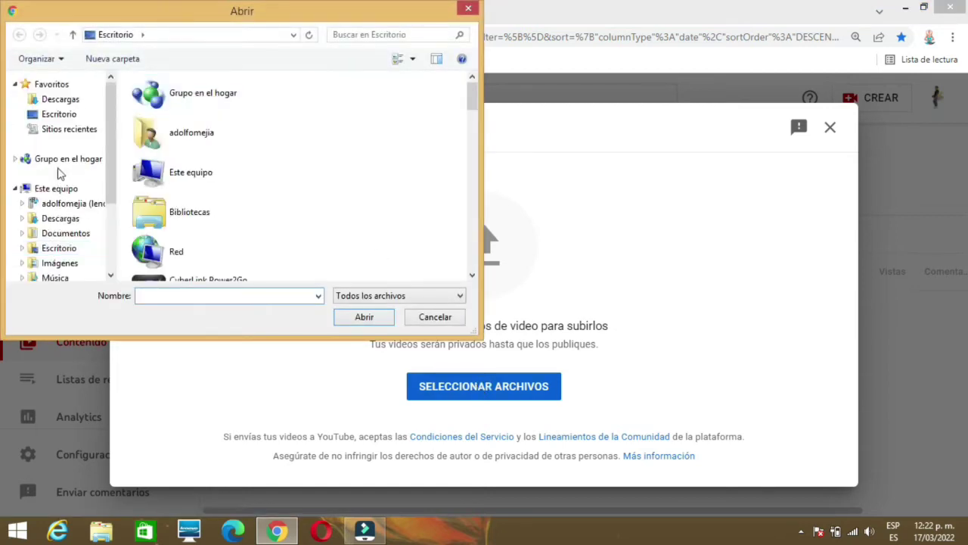
left_click(60, 119)
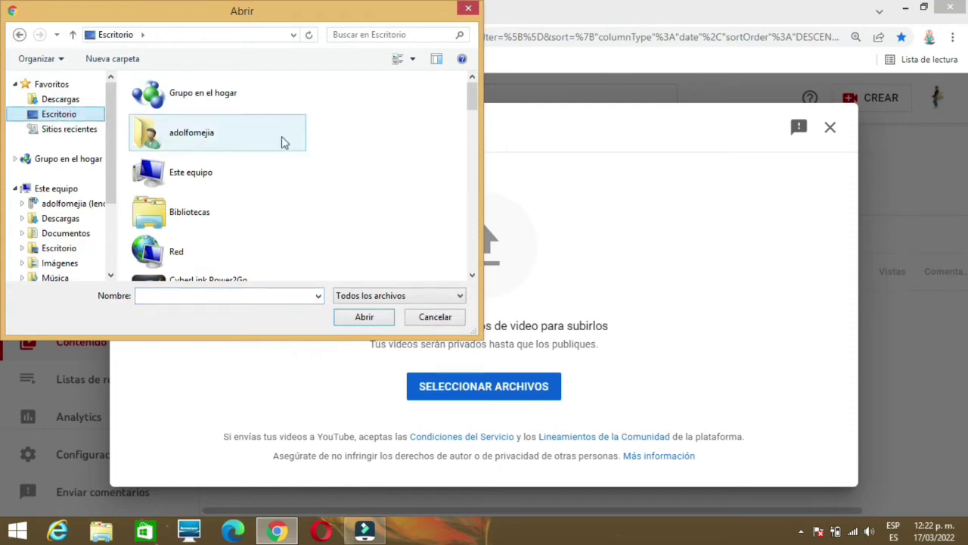
left_click_drag(471, 96, 461, 216)
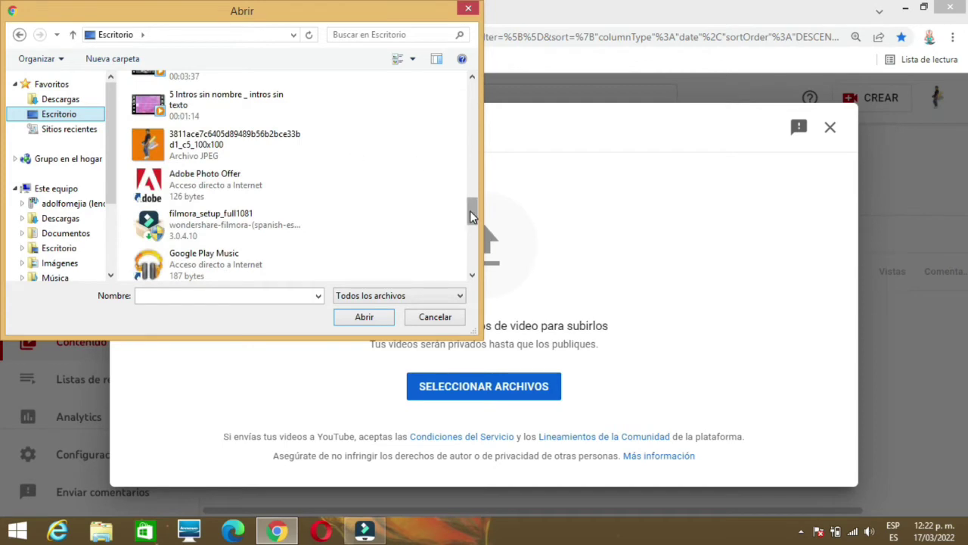
scroll(470, 210, "up", 2)
left_click(260, 159)
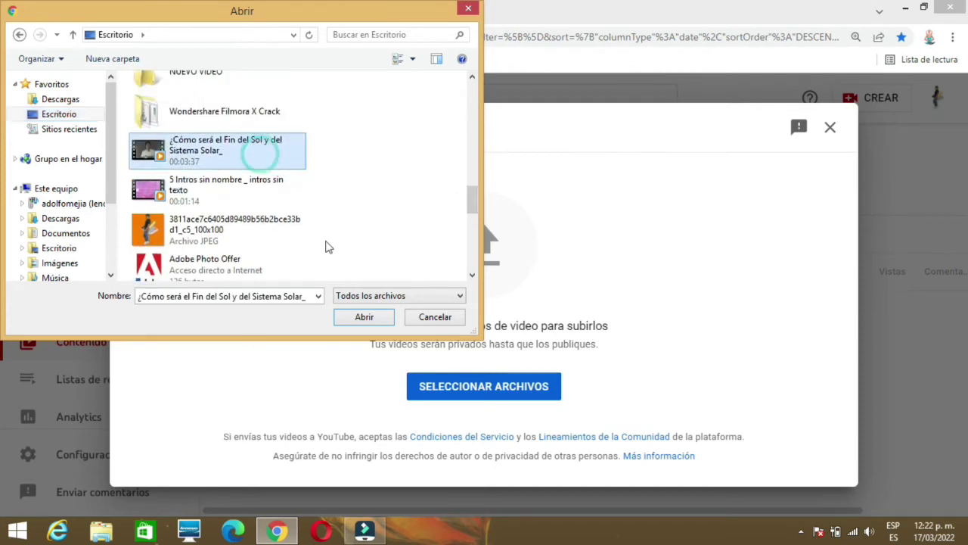
left_click(364, 318)
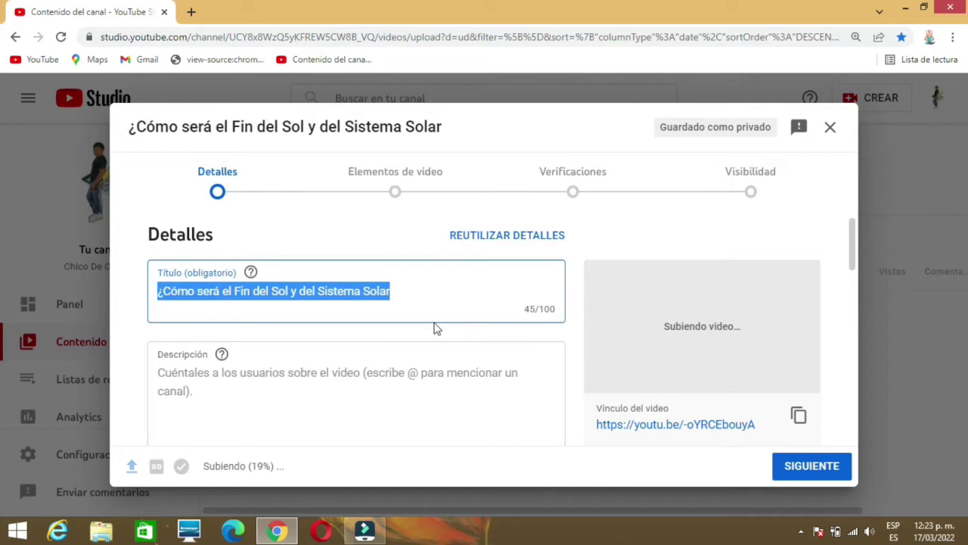
Step: Examine the title and description fields in the video's upload details
left_click(404, 294)
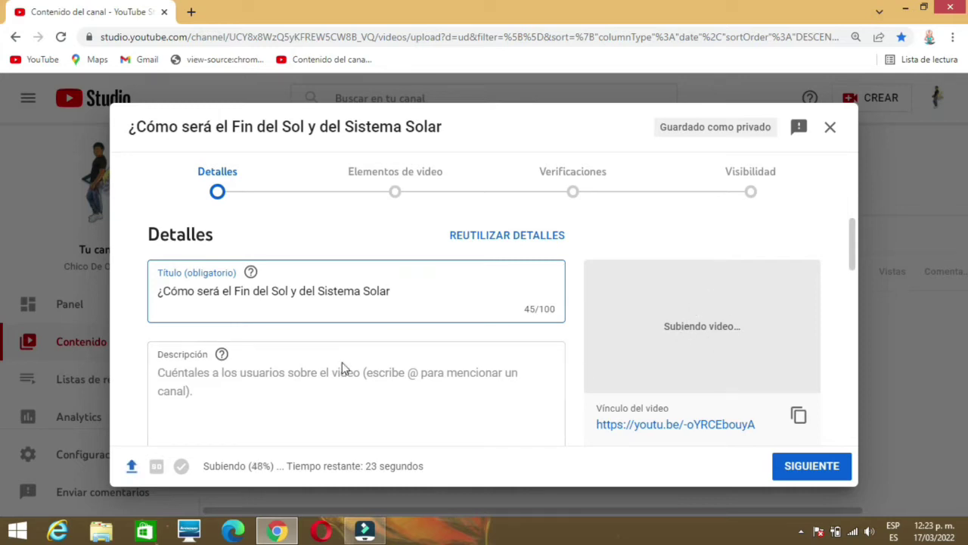
left_click(197, 380)
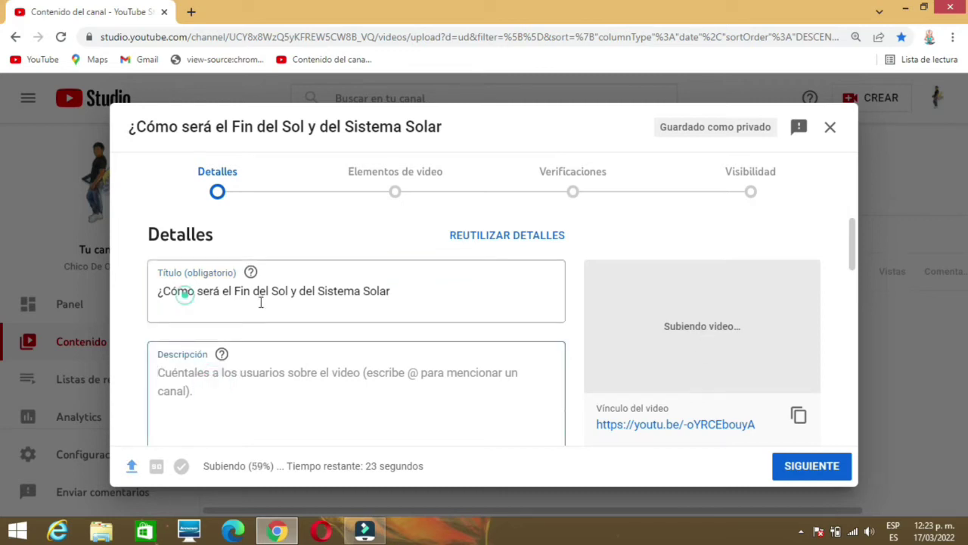
left_click(287, 292)
left_click(393, 299)
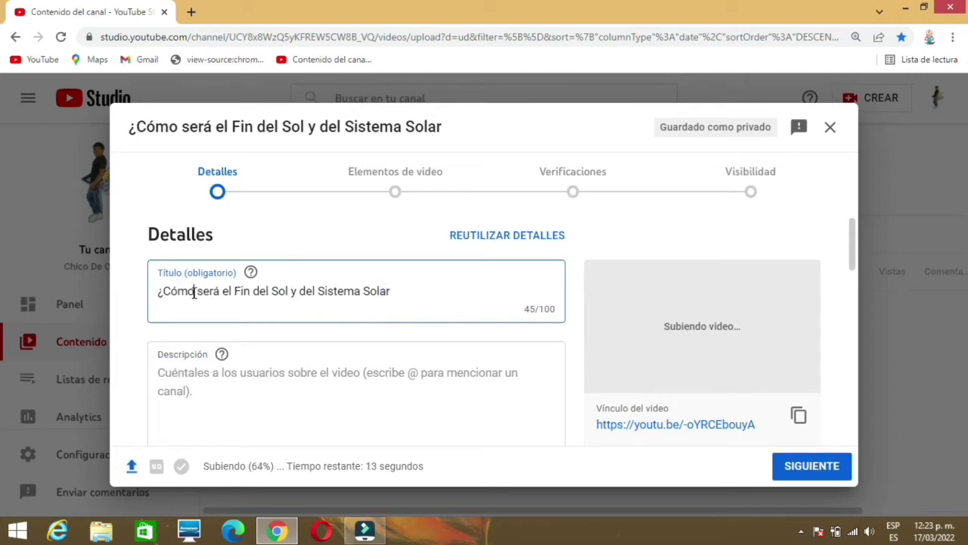
left_click(194, 295)
left_click(215, 385)
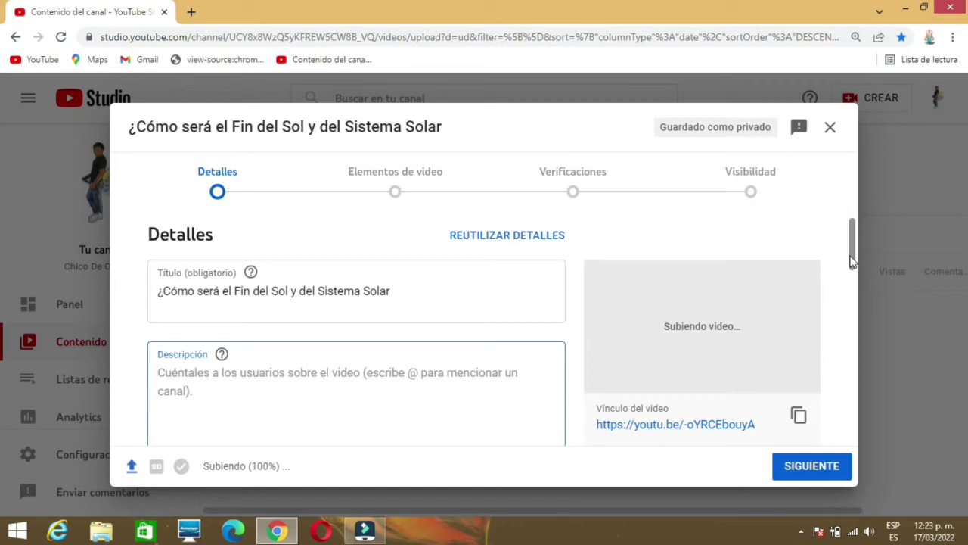
scroll(852, 276, "down", 1)
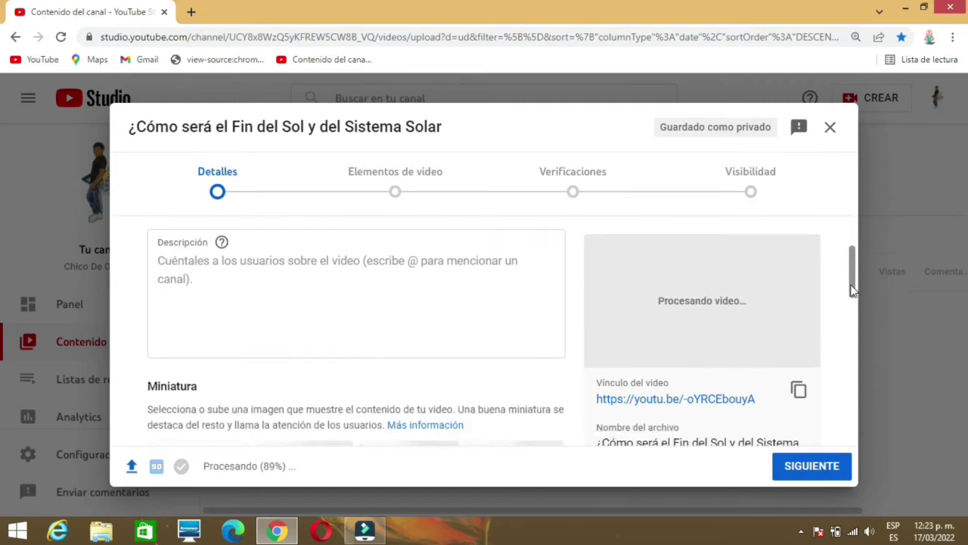
scroll(392, 334, "up", 2)
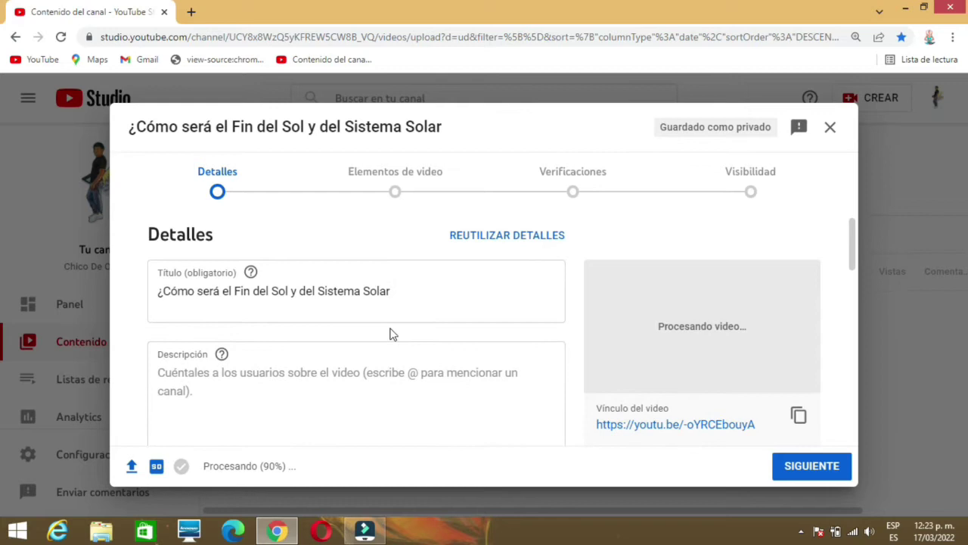
left_click(462, 290)
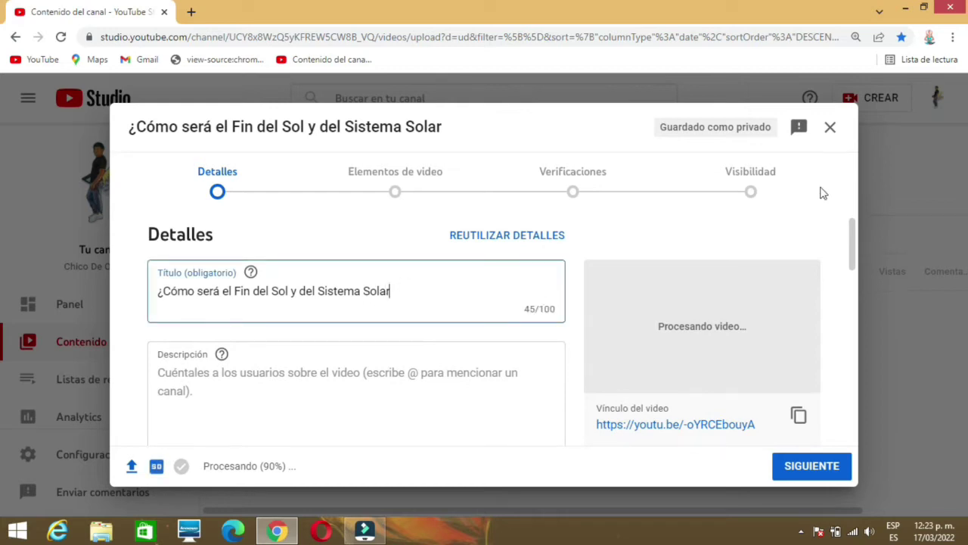
scroll(752, 301, "down", 3)
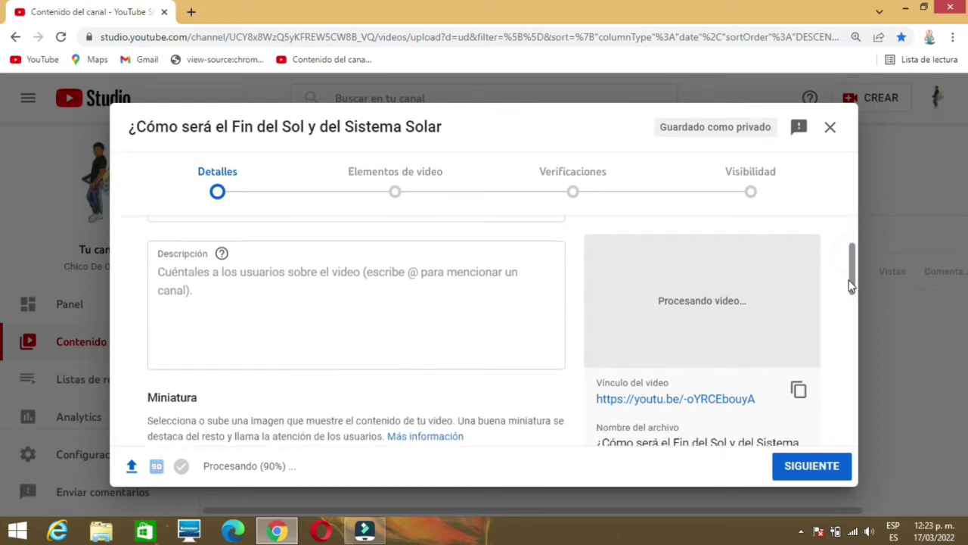
left_click(410, 244)
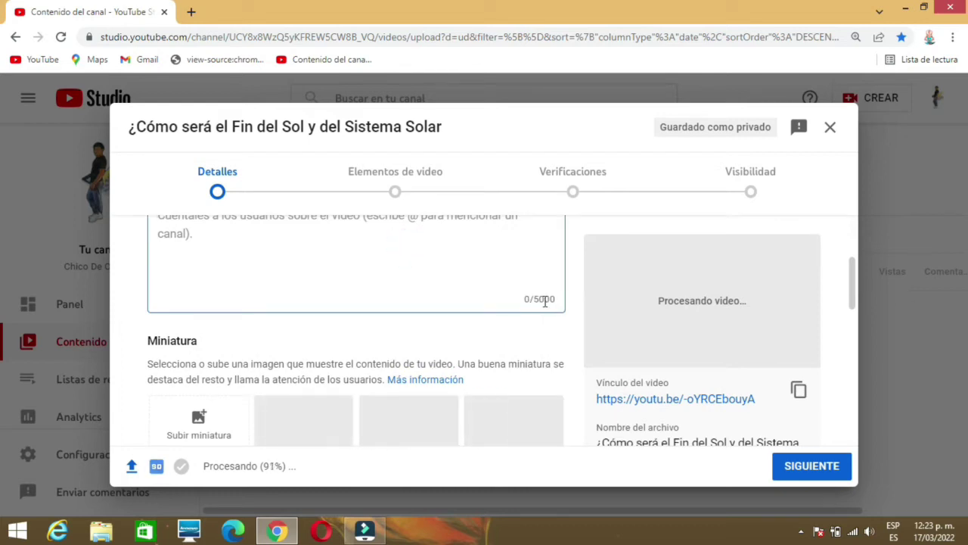
Step: Upload the JPG file "images" from the Escritorio folder as the video's custom thumbnail
left_click(852, 291)
scroll(850, 299, "down", 1)
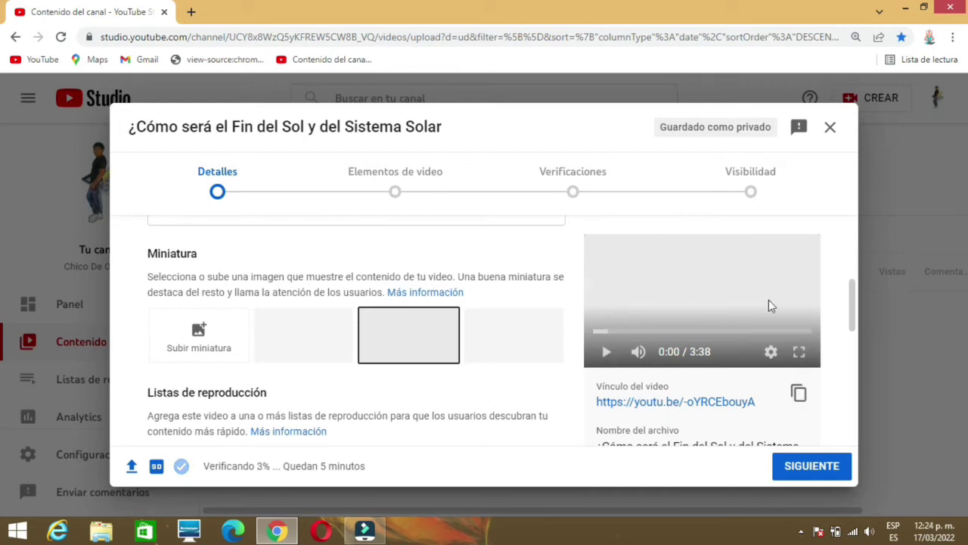
left_click(199, 342)
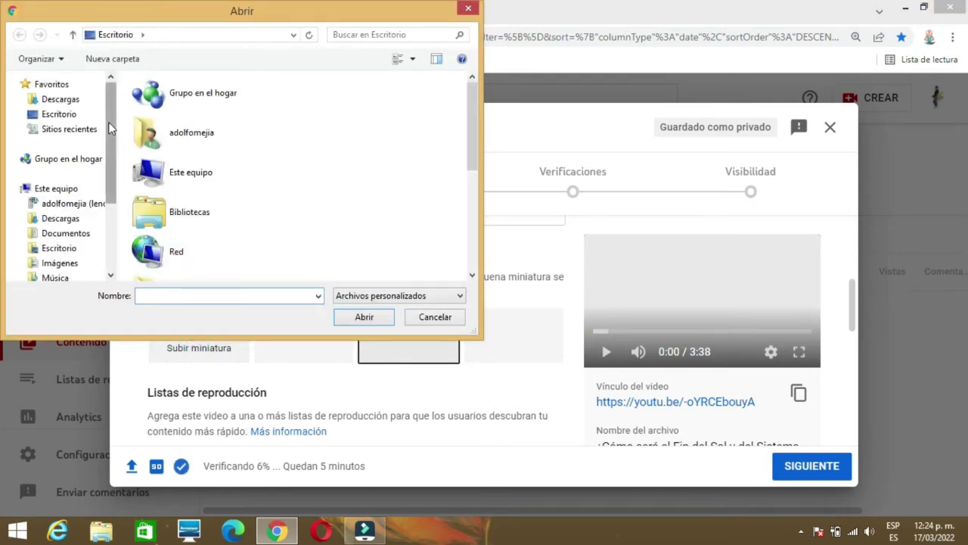
left_click(66, 117)
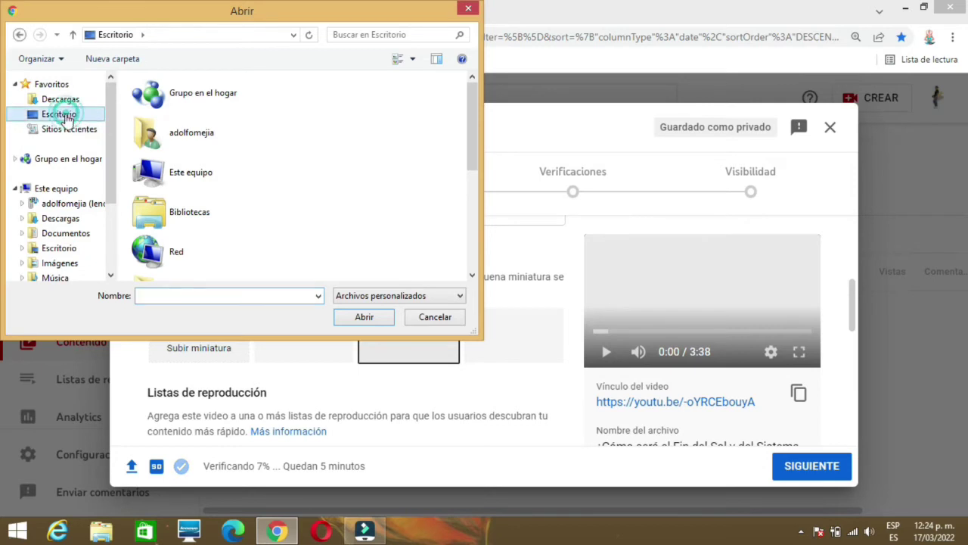
left_click_drag(474, 143, 464, 243)
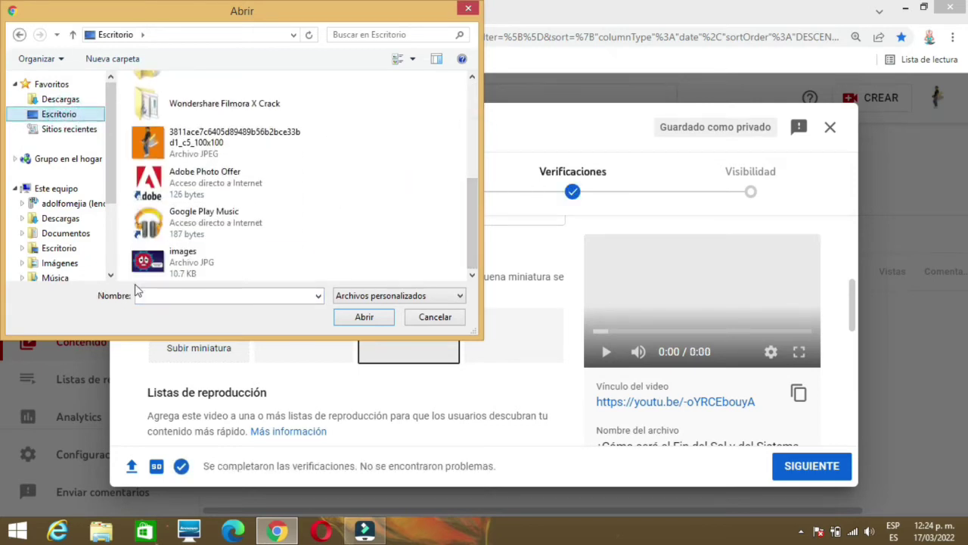
double_click(147, 262)
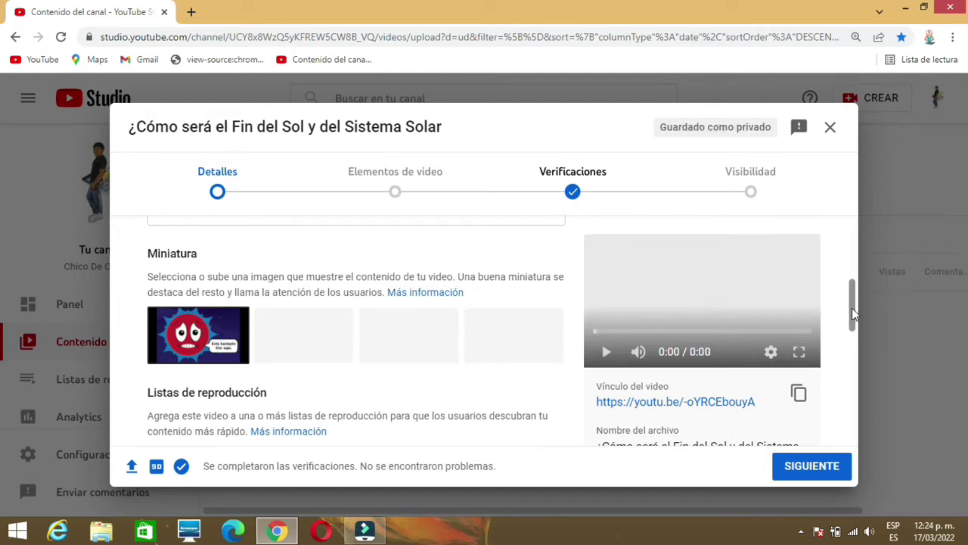
Step: Review the playlist and audience settings, and expand the advanced age restriction options to examine them
left_click_drag(852, 312, 852, 329)
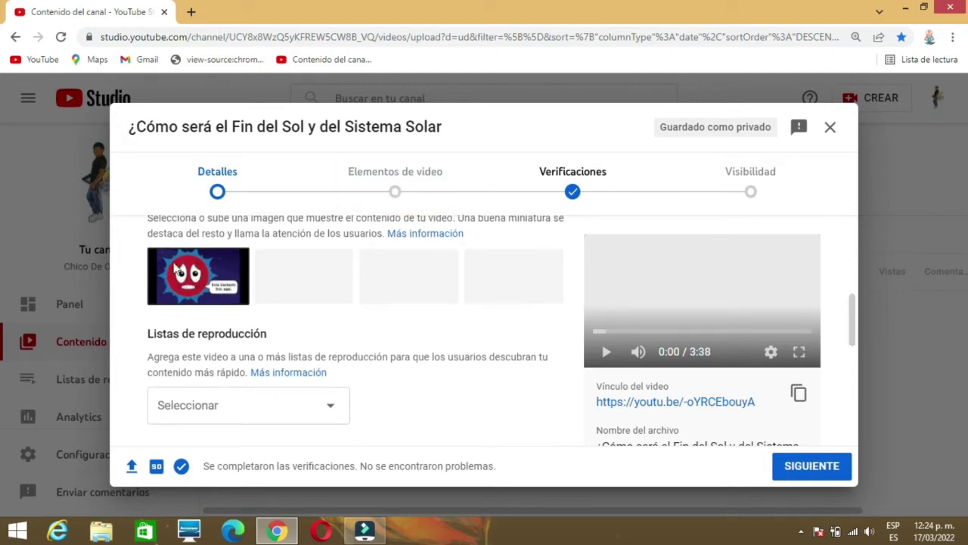
mouse_move(205, 283)
left_click_drag(855, 306, 842, 339)
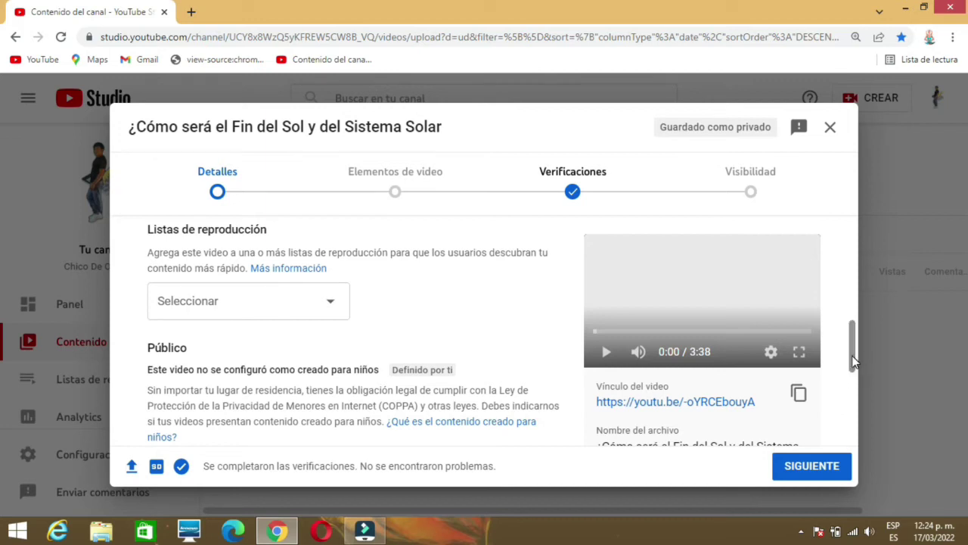
left_click_drag(856, 353, 848, 440)
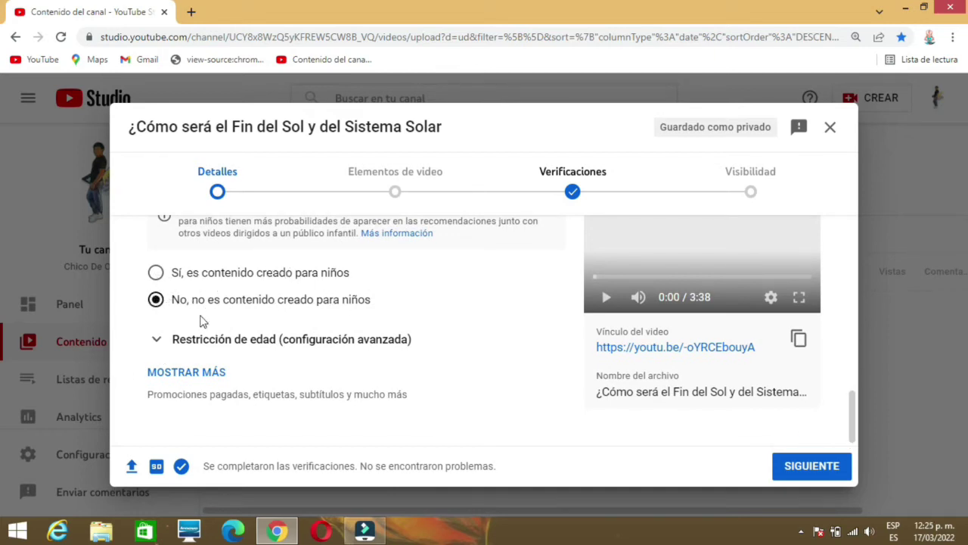
left_click(157, 342)
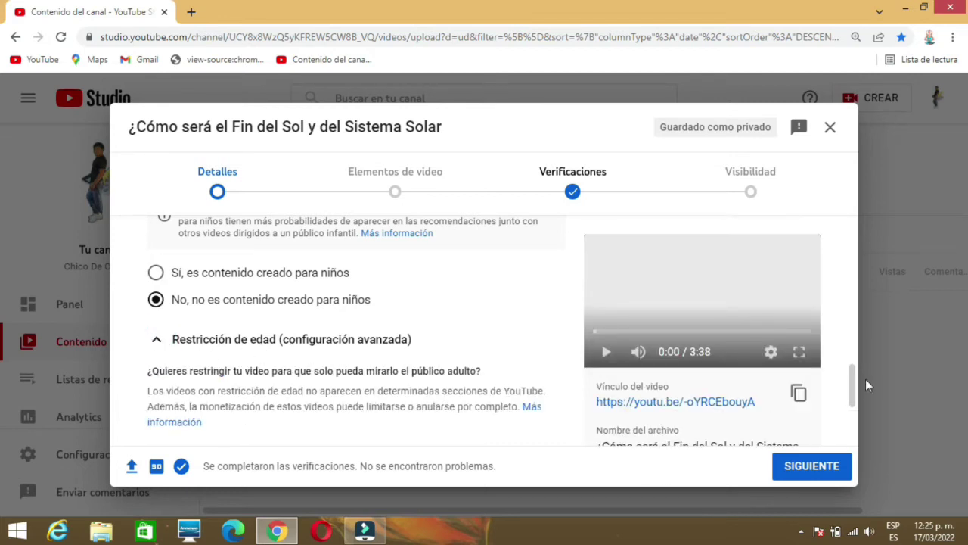
left_click_drag(852, 378, 854, 437)
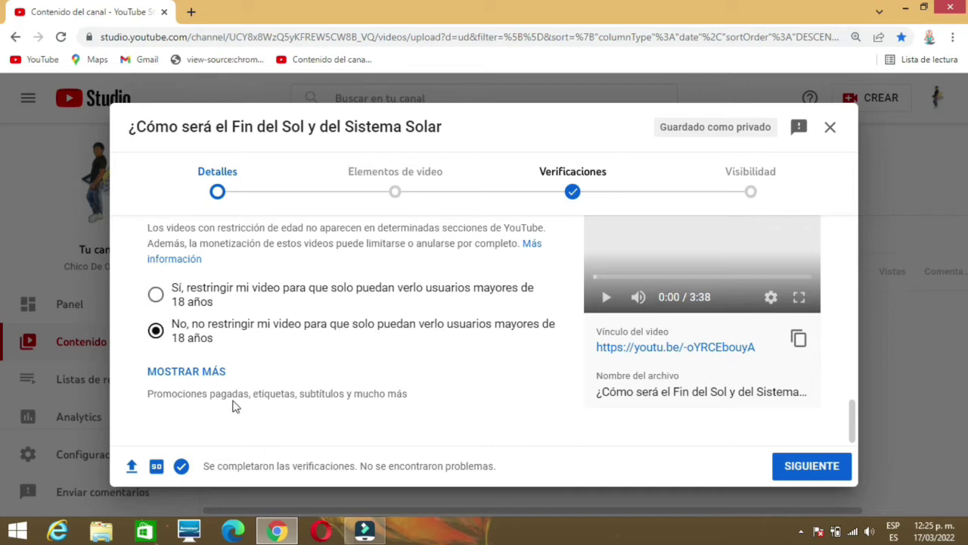
left_click(854, 416)
Step: Show the additional video details and add the tags elsol, elsistemasolar and cuandomoriraelsol
left_click(195, 370)
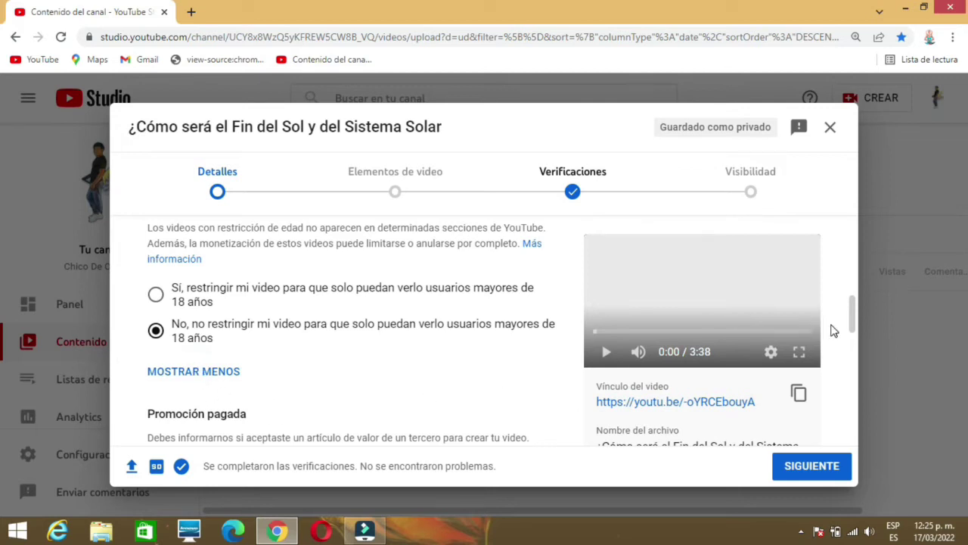
mouse_move(851, 321)
left_mouse_down()
mouse_move(847, 346)
mouse_move(846, 335)
left_mouse_up()
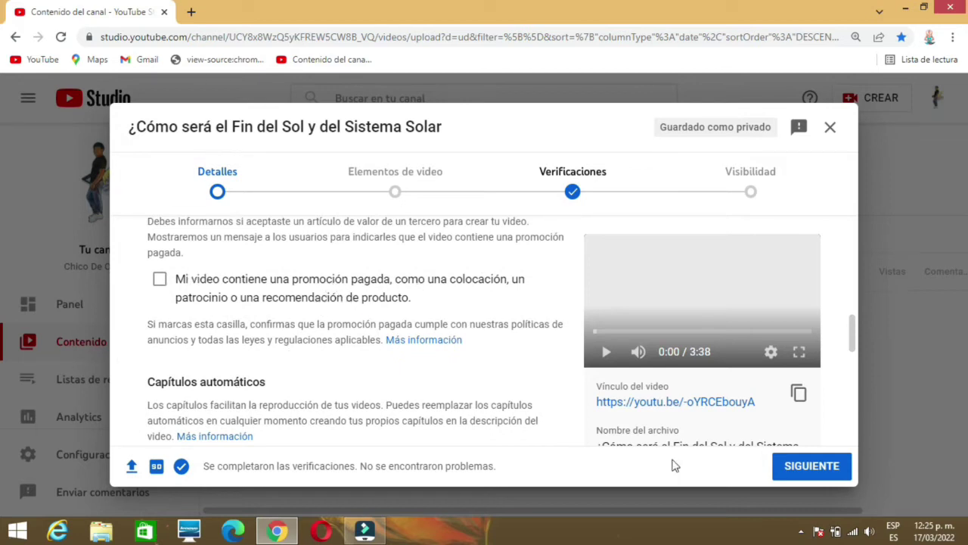
left_click_drag(849, 334, 851, 360)
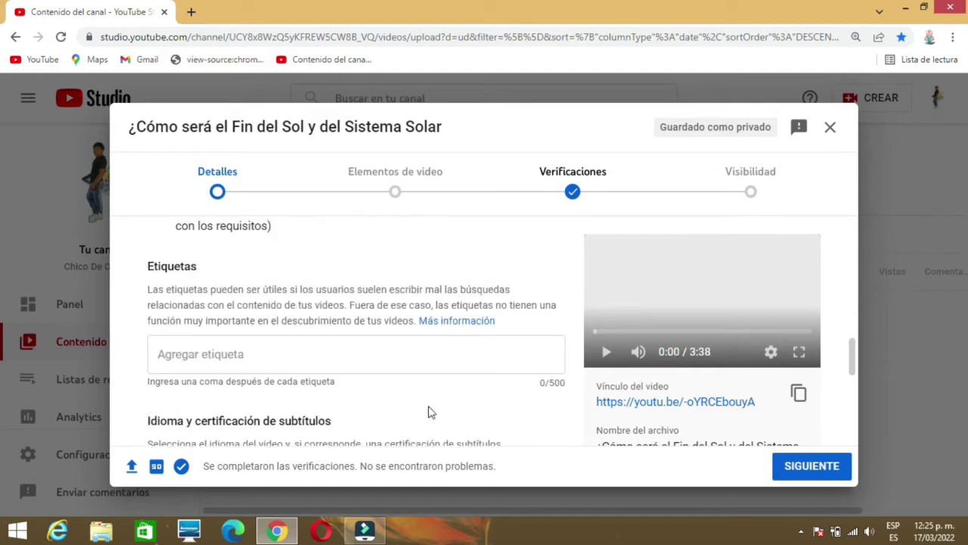
left_click(183, 353)
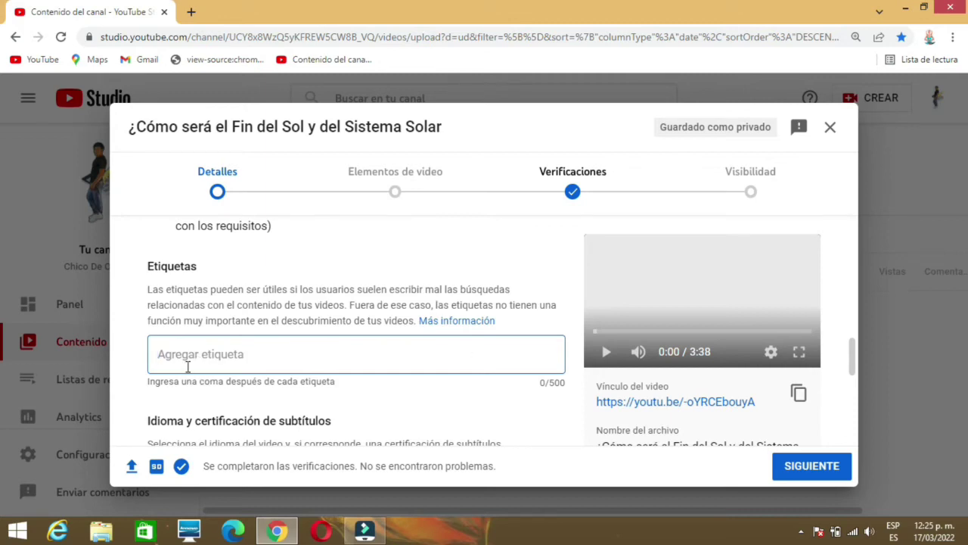
type("elso")
type("l,")
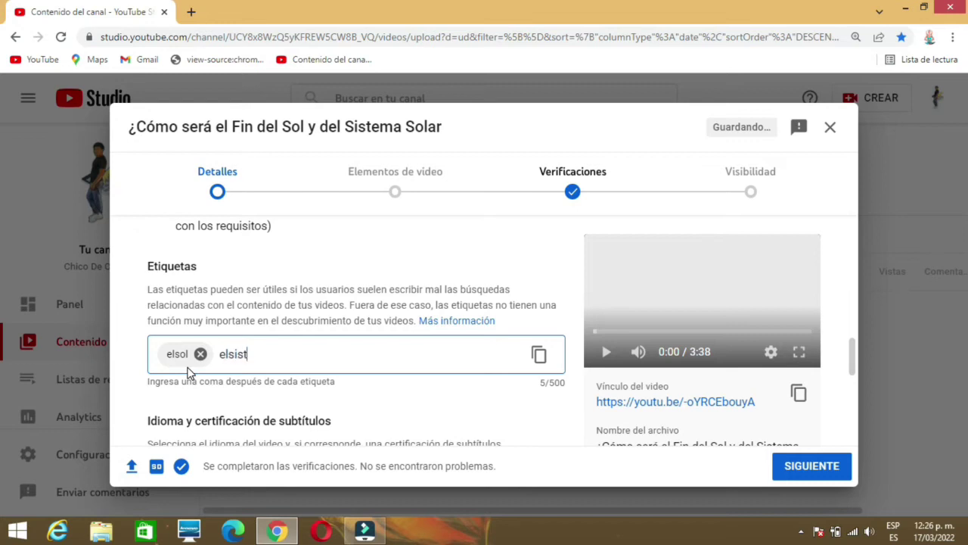
type("elsistemasolar,")
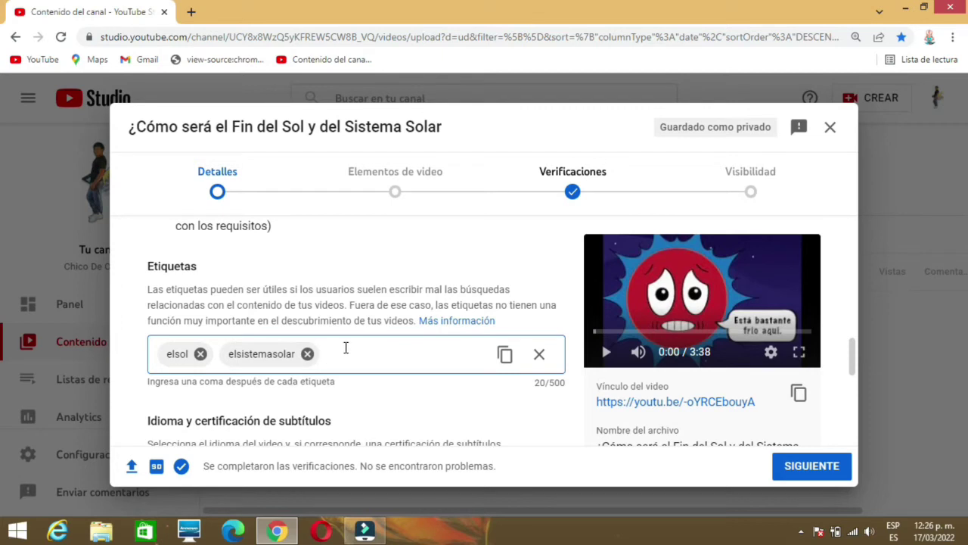
type("ndomoriraelsol")
key("Return")
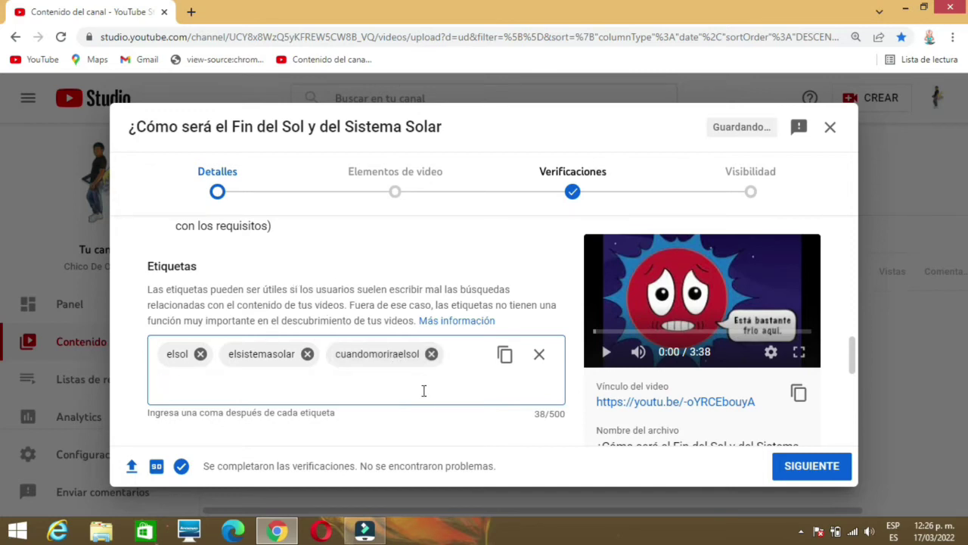
Step: Set the video's category to Entretenimiento in the additional details
scroll(658, 387, "down", 1)
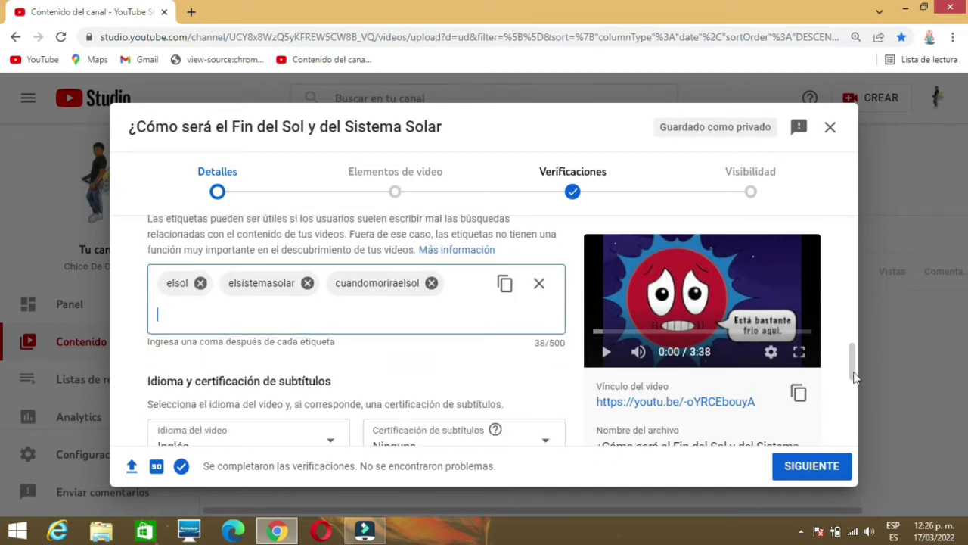
left_click_drag(853, 366, 860, 417)
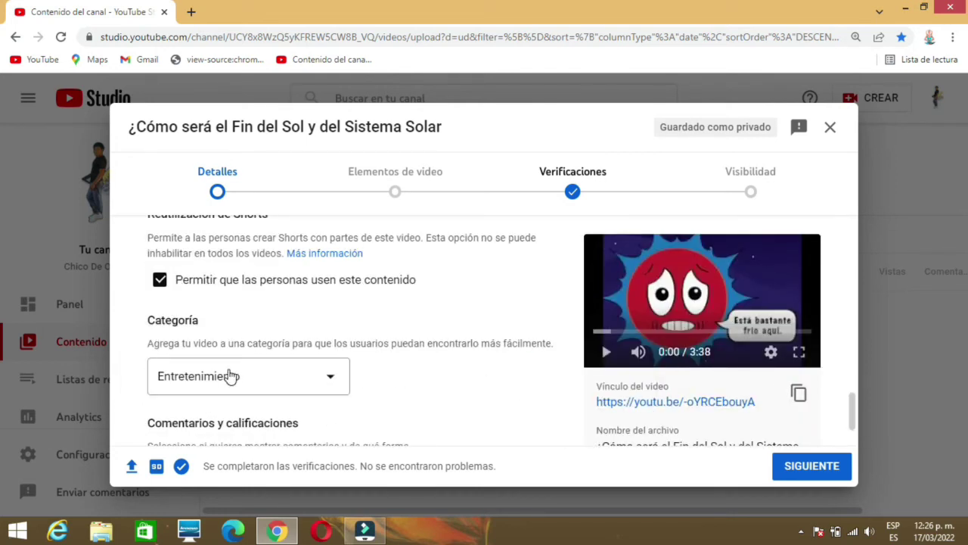
left_click(332, 380)
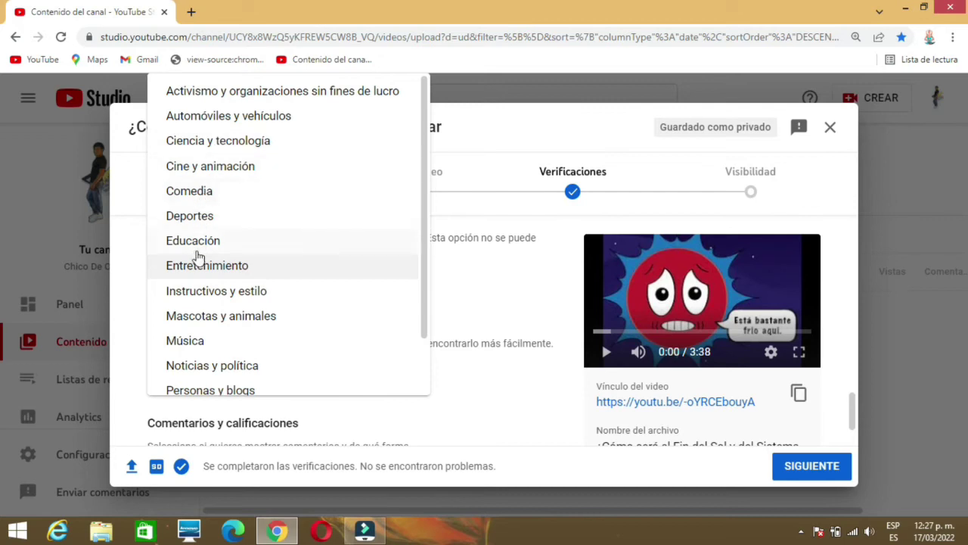
left_click(226, 266)
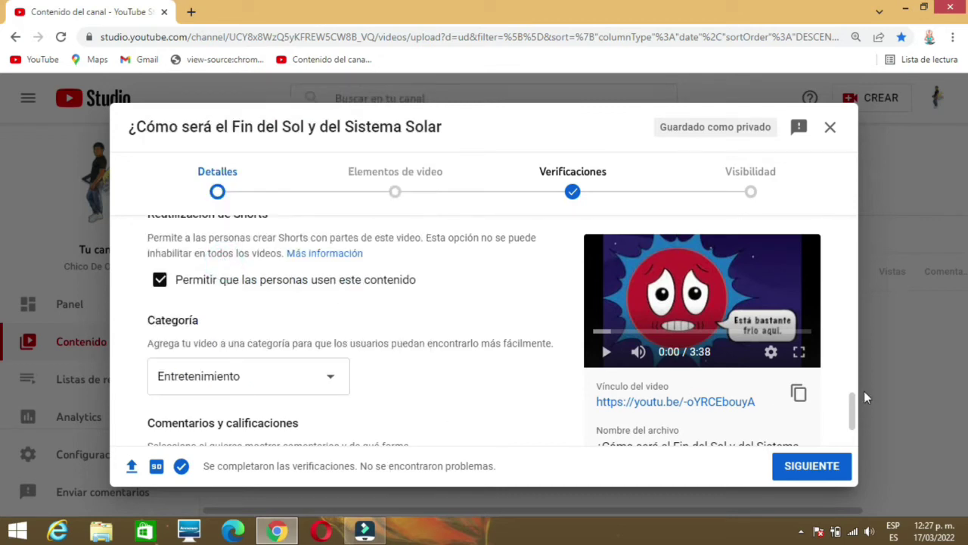
Step: Review the comments and ratings settings, and continue to the video elements stage
left_click_drag(853, 407, 850, 425)
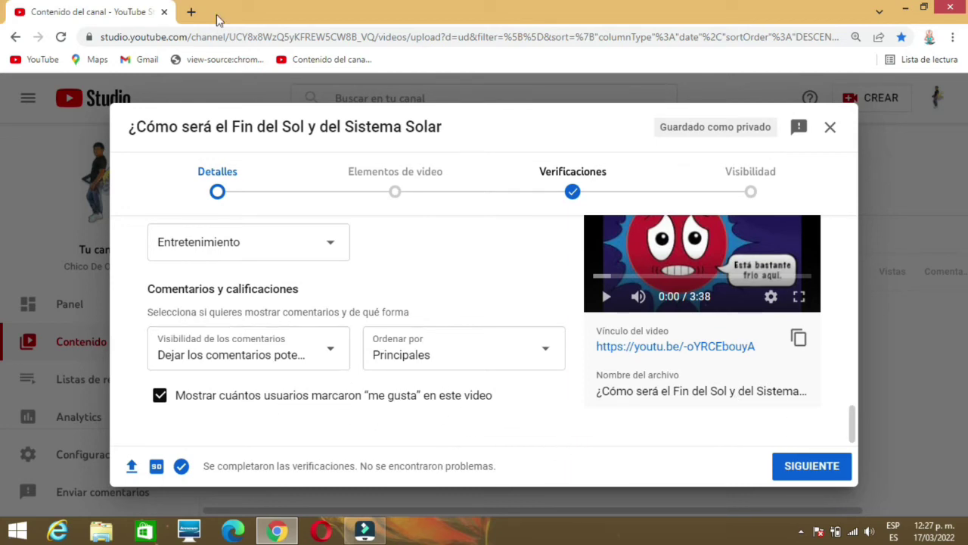
left_click(223, 189)
left_click(810, 479)
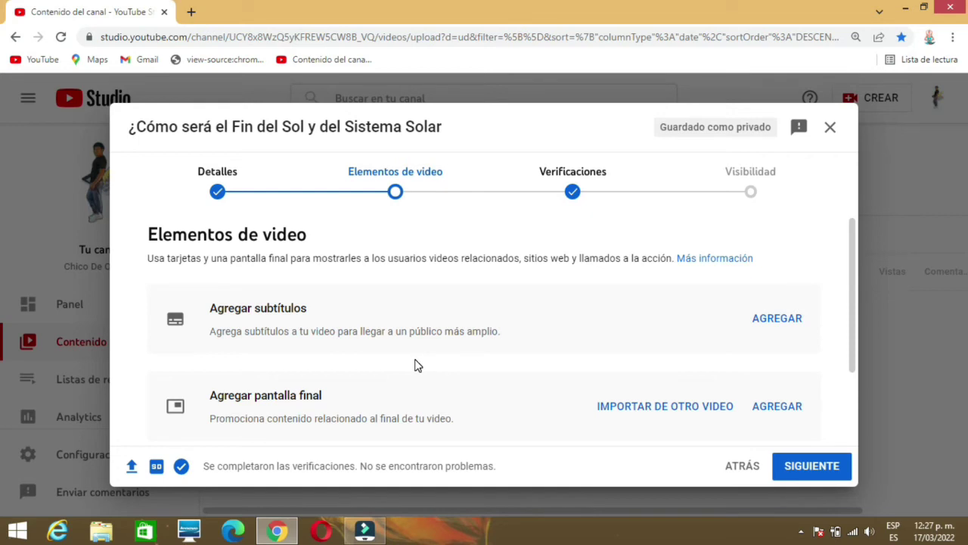
Step: Review the subtitle, end screen and card options without adding any, and continue to the checks stage
scroll(414, 366, "down", 3)
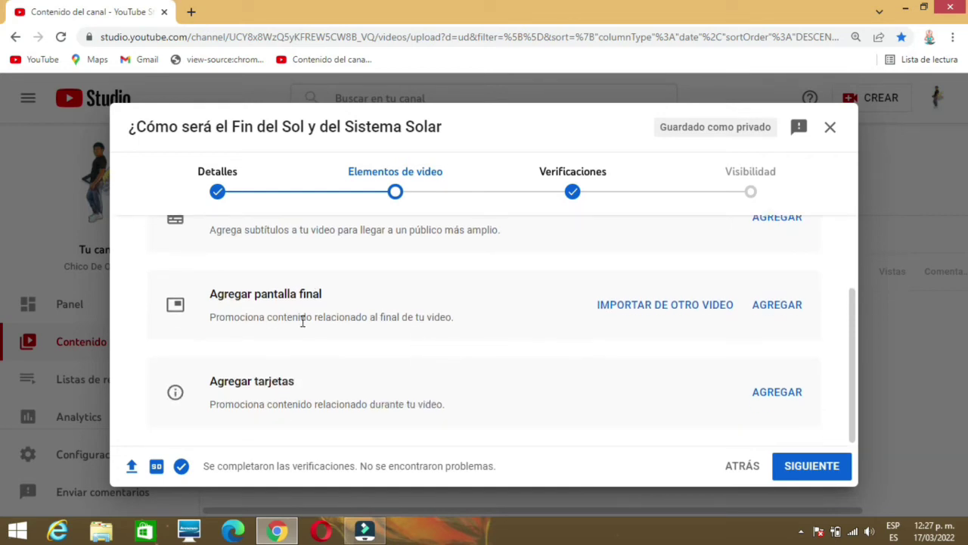
scroll(219, 271, "up", 1)
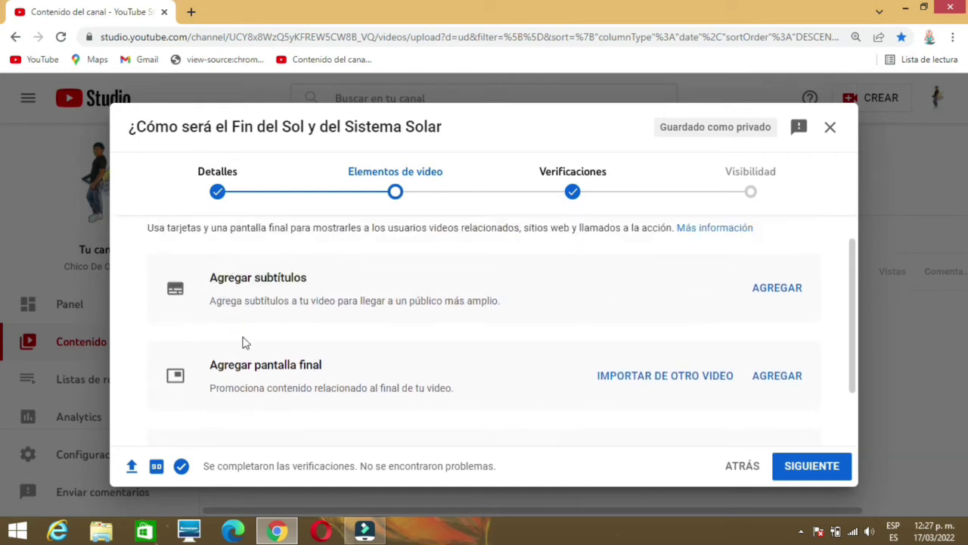
scroll(288, 363, "down", 1)
left_click_drag(213, 298, 338, 314)
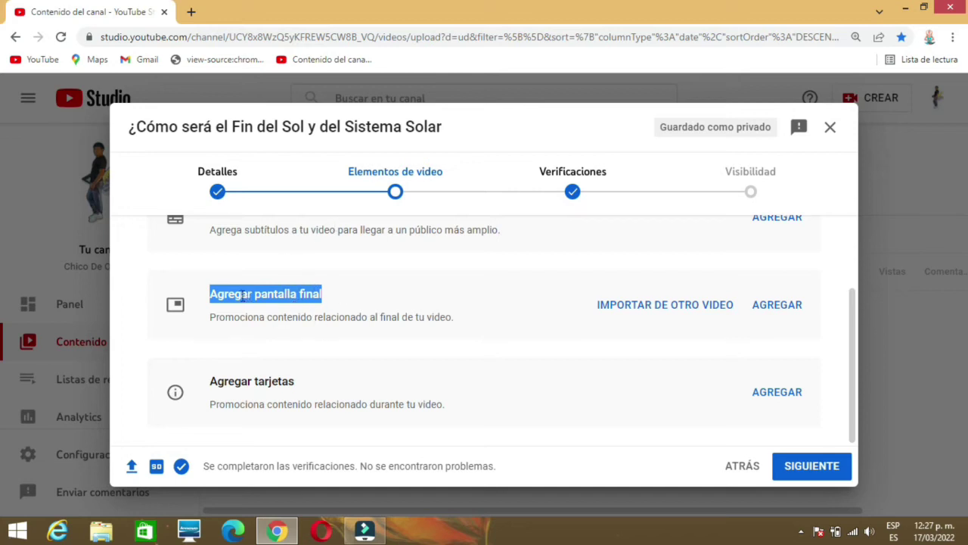
left_click_drag(209, 383, 316, 397)
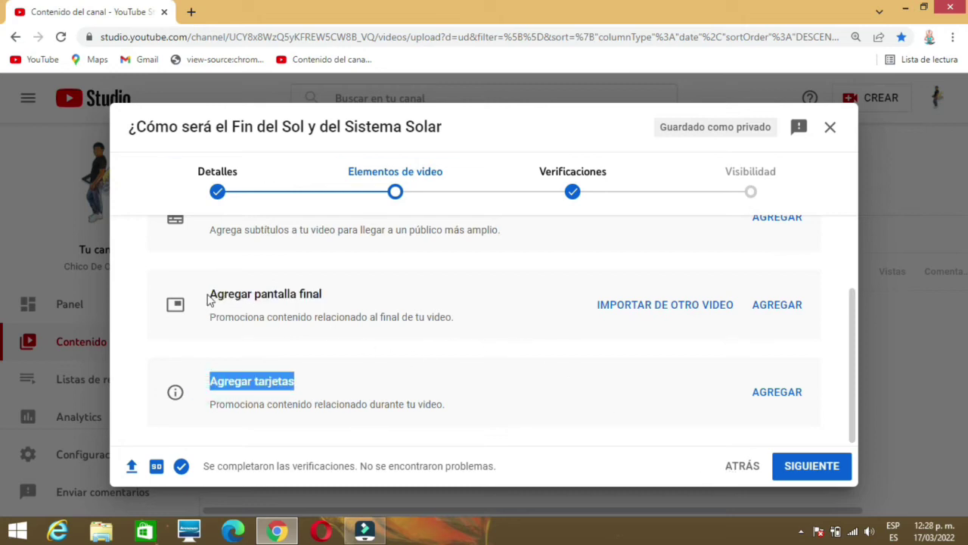
left_click_drag(208, 295, 342, 307)
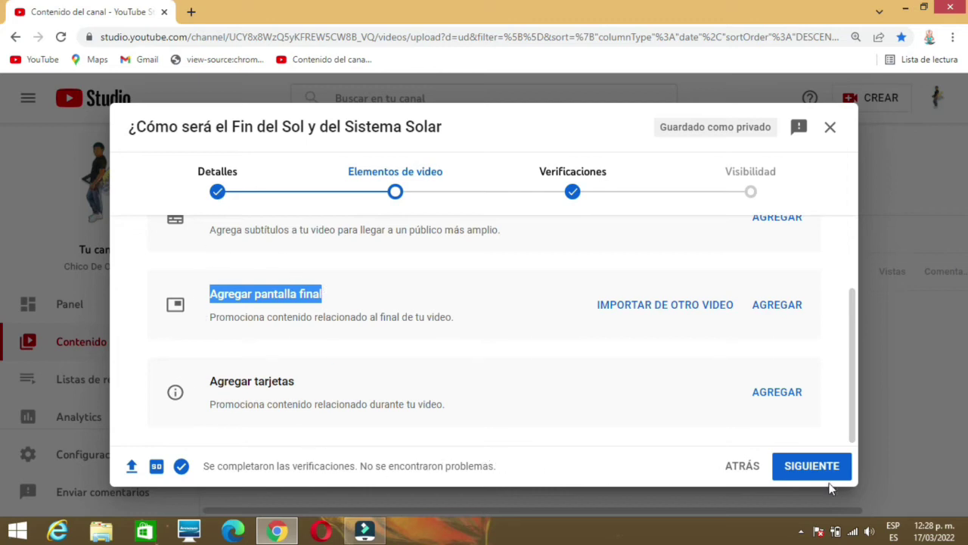
left_click(813, 468)
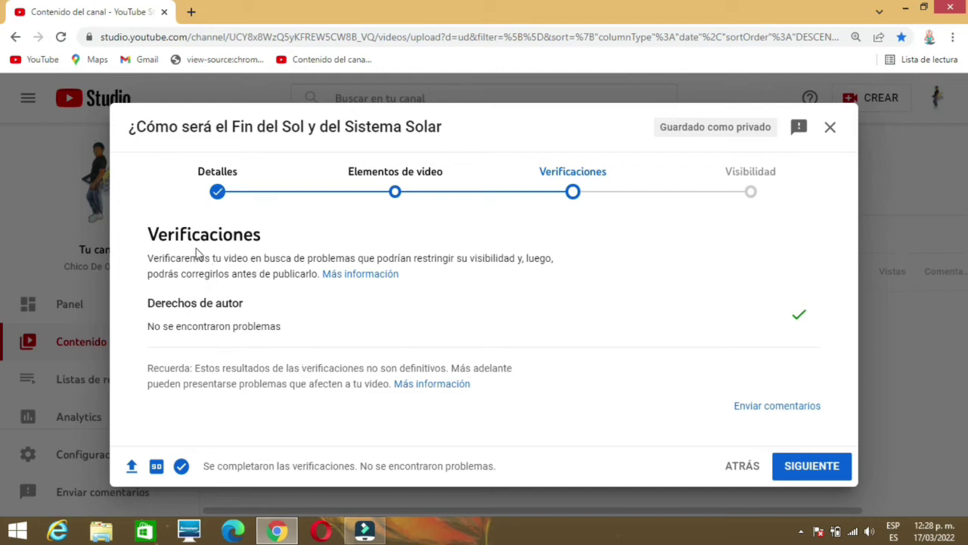
Step: Examine the copyright check result for the video and continue to the visibility stage
left_click_drag(149, 303, 307, 332)
left_click(289, 324)
left_click_drag(149, 326, 288, 346)
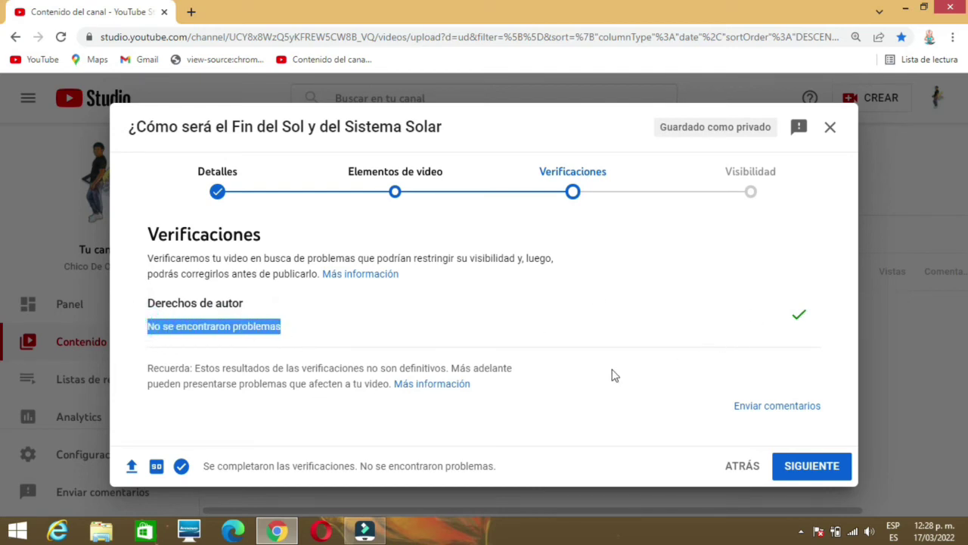
left_click(524, 364)
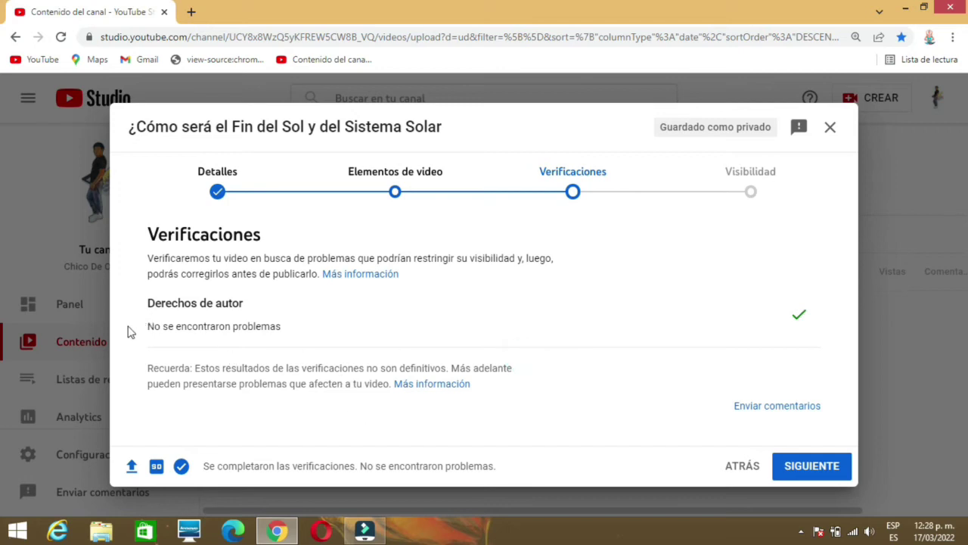
left_click_drag(142, 327, 292, 340)
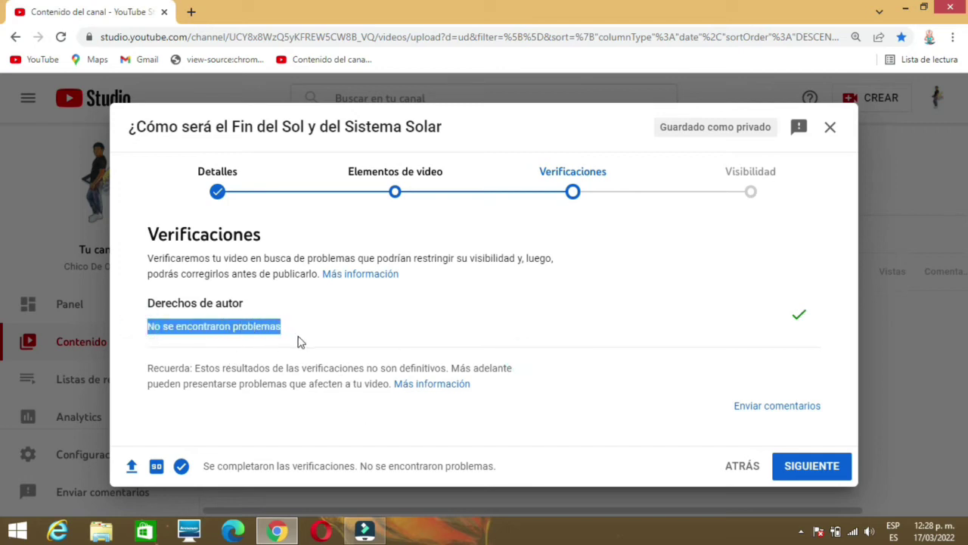
left_click(714, 335)
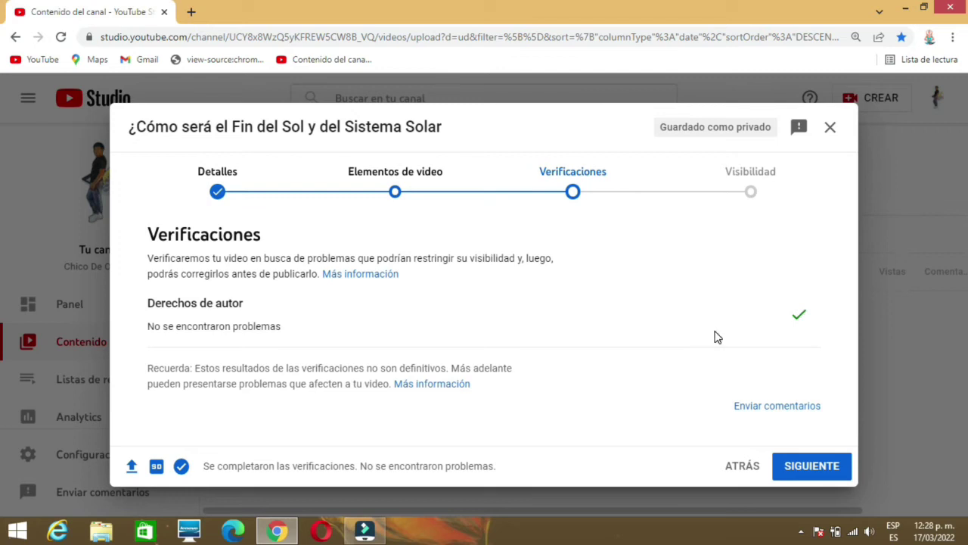
left_click_drag(287, 328, 115, 323)
left_click_drag(144, 335, 325, 340)
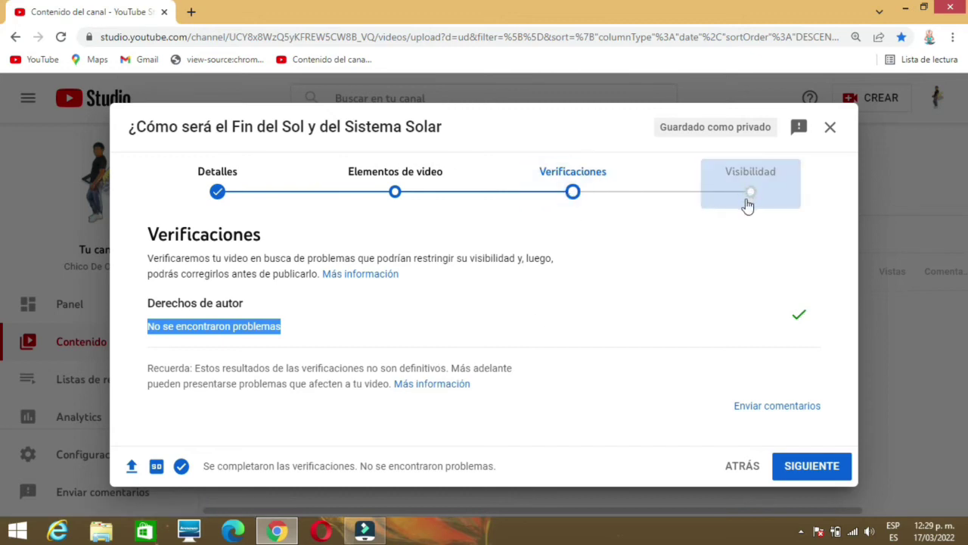
left_click(812, 467)
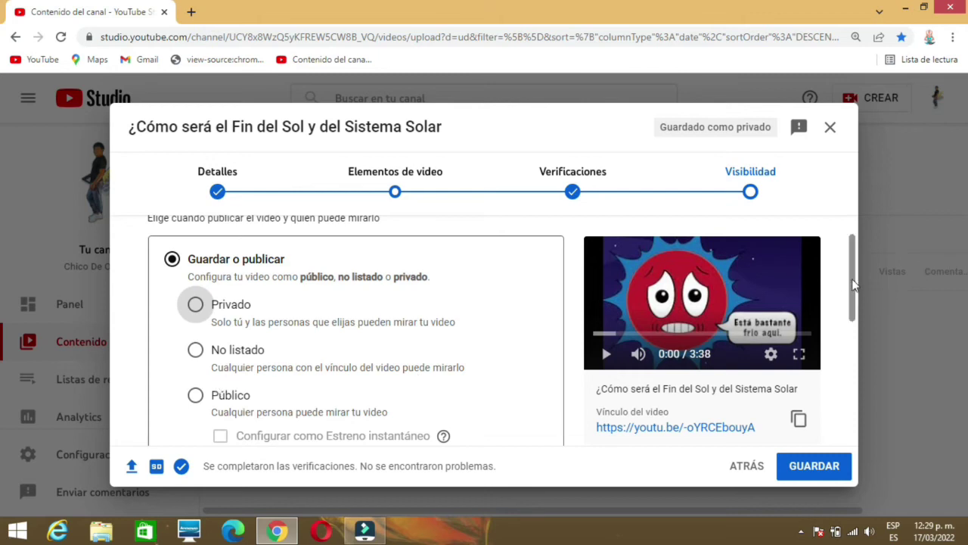
Step: Try the Privado, No listado and Público visibility options in turn
scroll(719, 302, "down", 1)
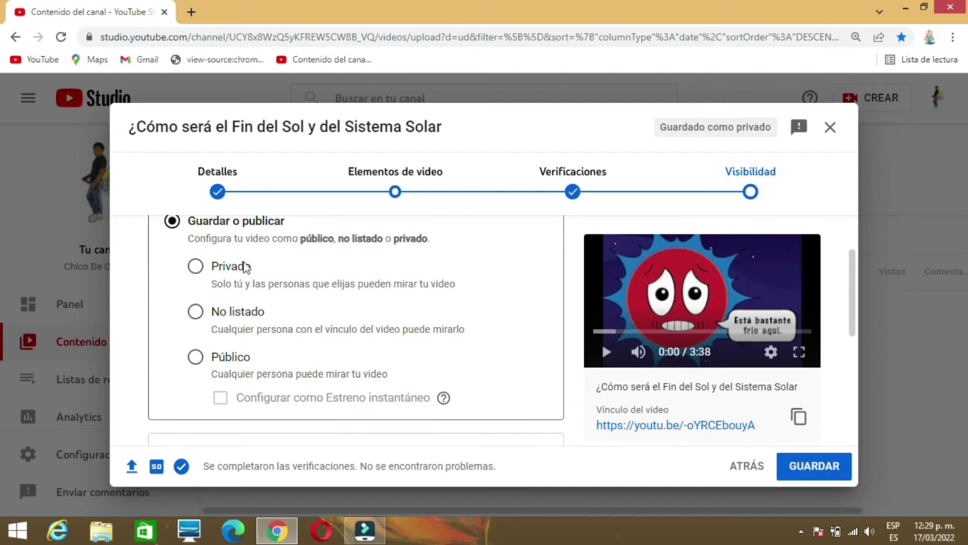
left_click(194, 268)
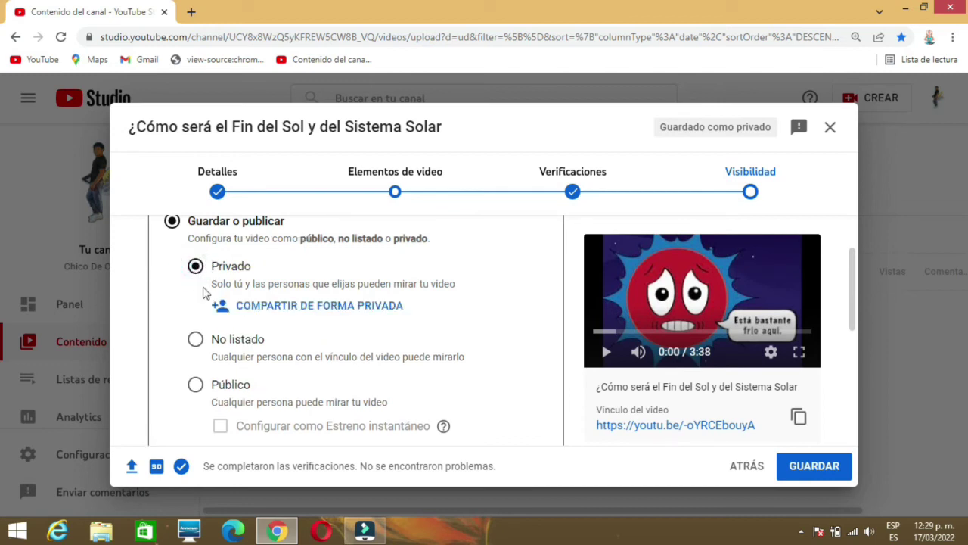
left_click(194, 339)
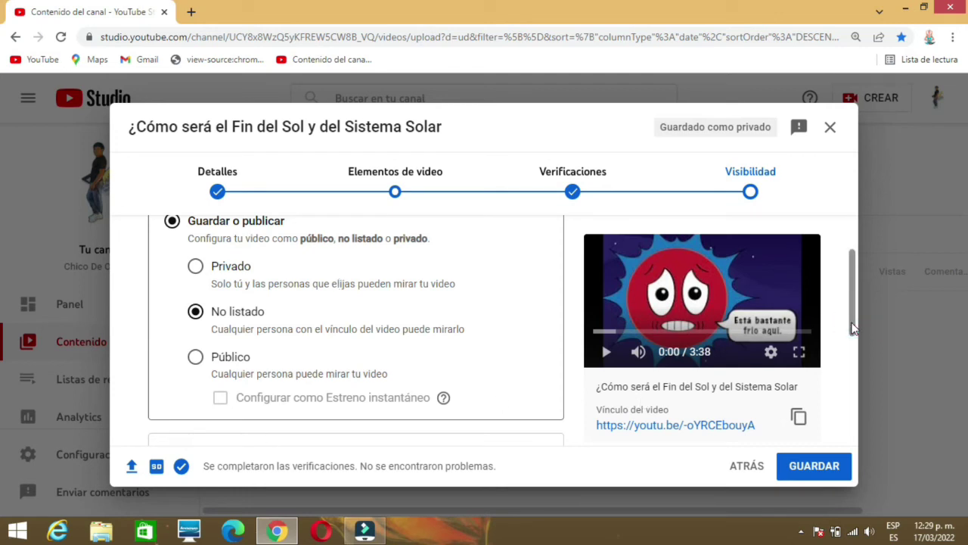
left_click_drag(850, 319, 851, 324)
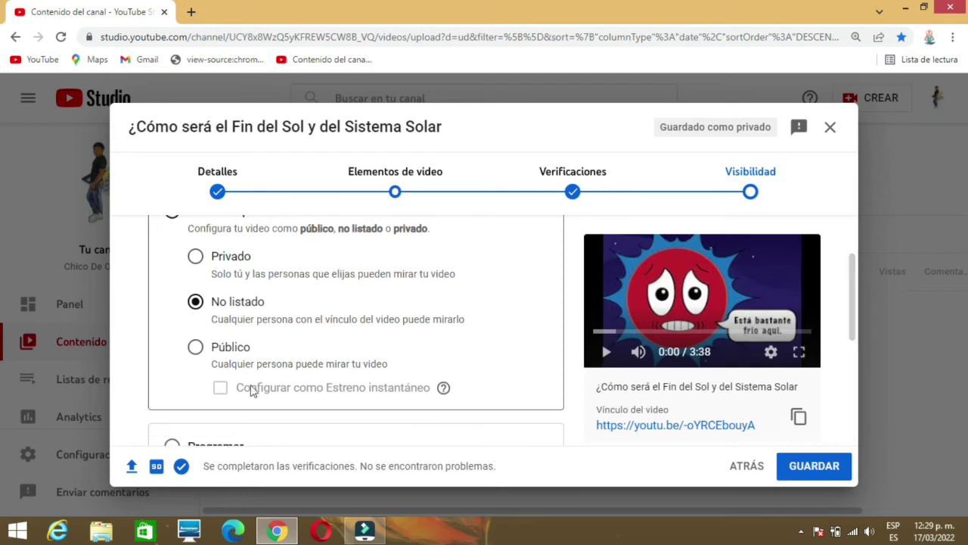
left_click(196, 349)
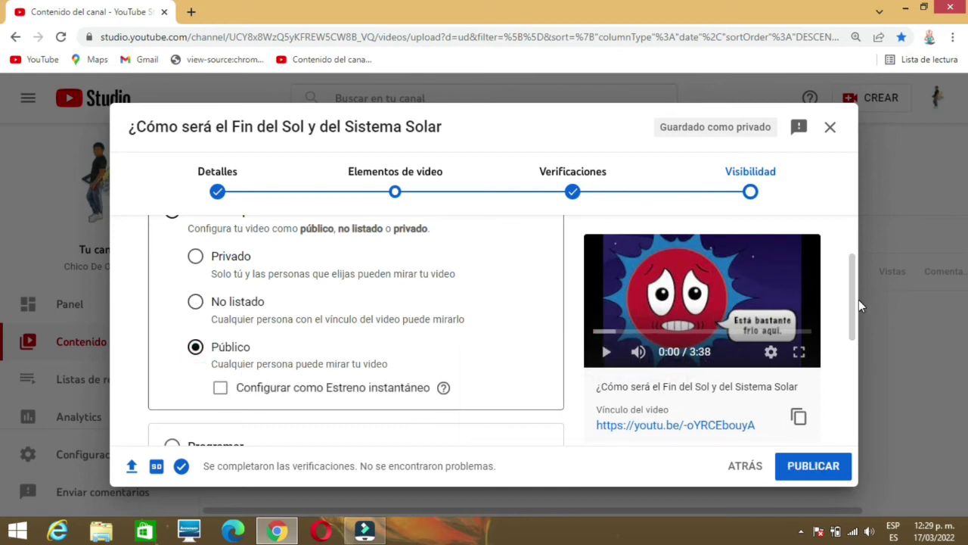
left_click_drag(853, 308, 847, 344)
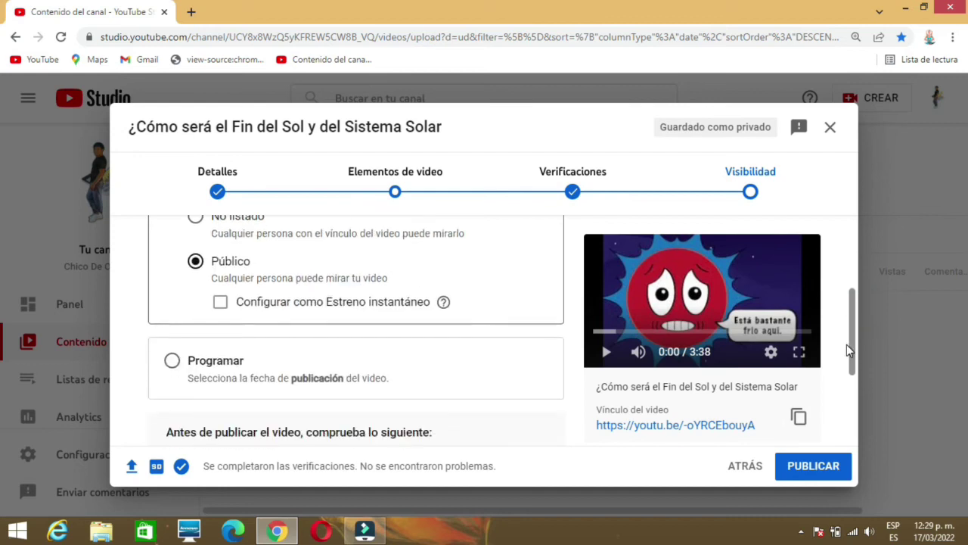
Step: Choose scheduled publication, keep 18 mar 2022 at 00:00, and examine the available publication times
left_click(172, 360)
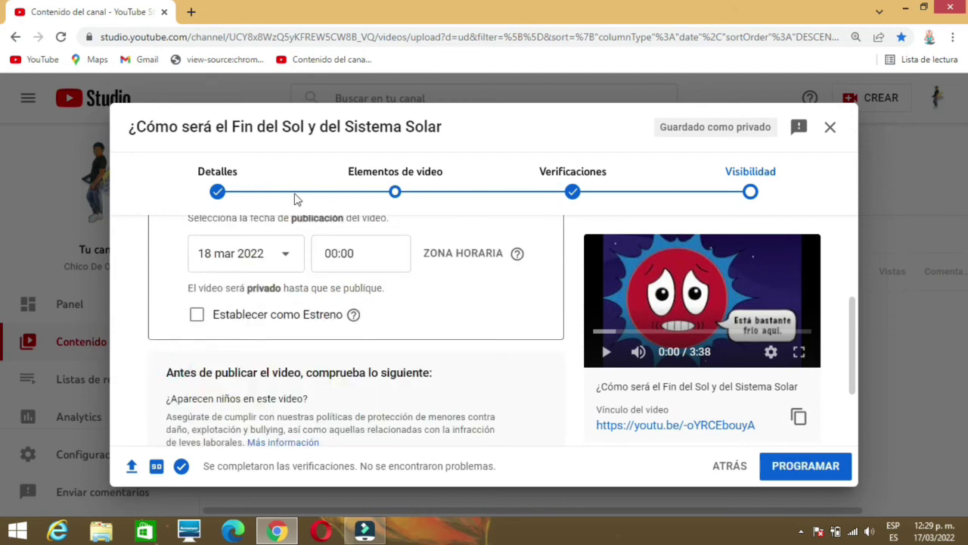
left_click(285, 262)
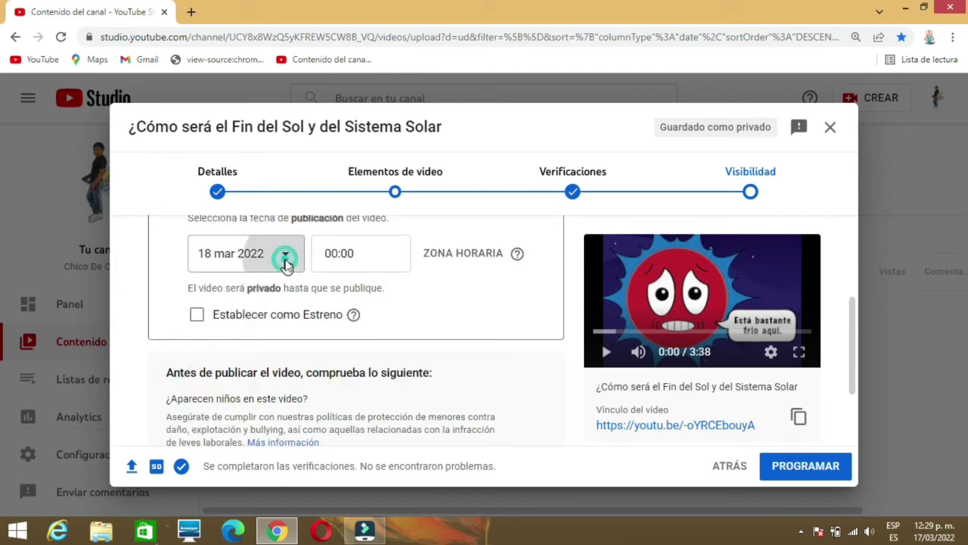
left_click(394, 252)
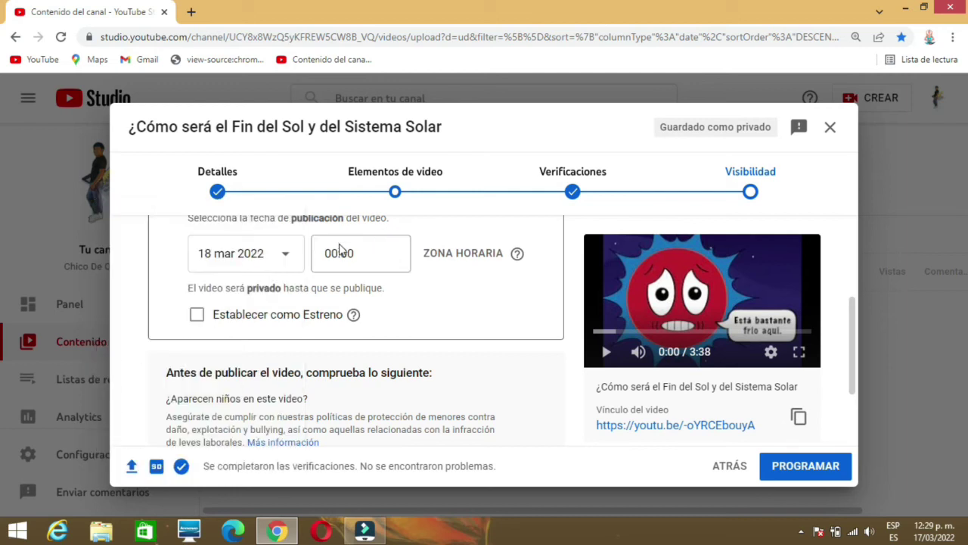
left_click(341, 257)
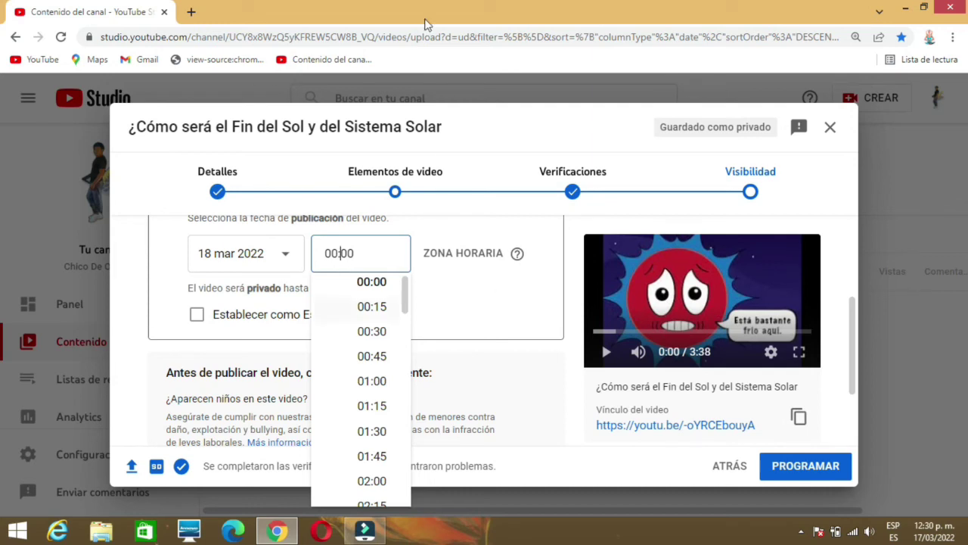
left_click(453, 278)
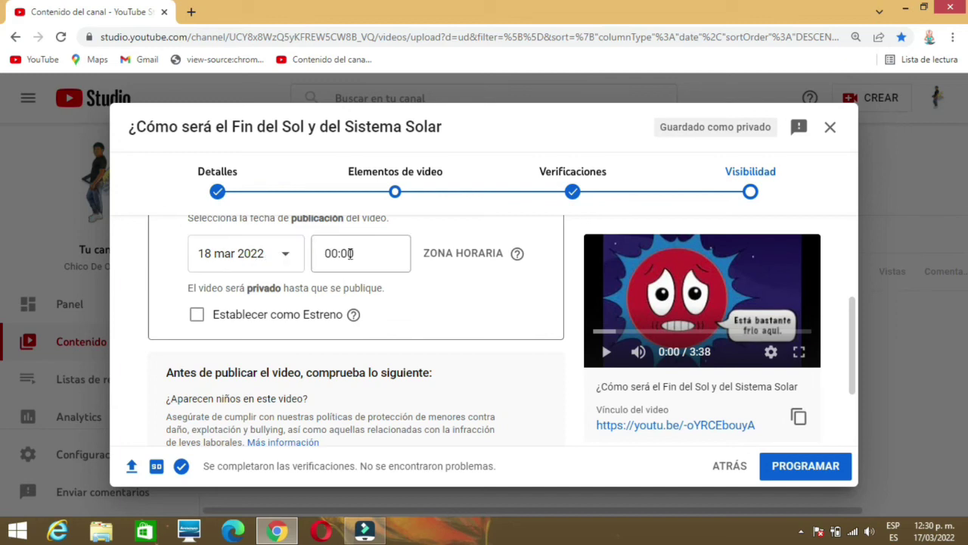
left_click(196, 316)
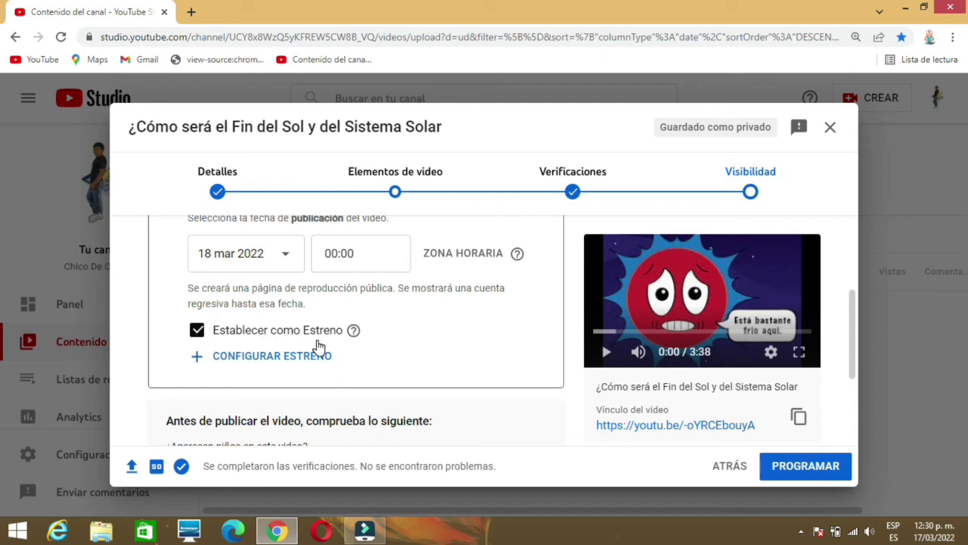
scroll(317, 346, "down", 3)
scroll(318, 345, "up", 3)
left_click(196, 333)
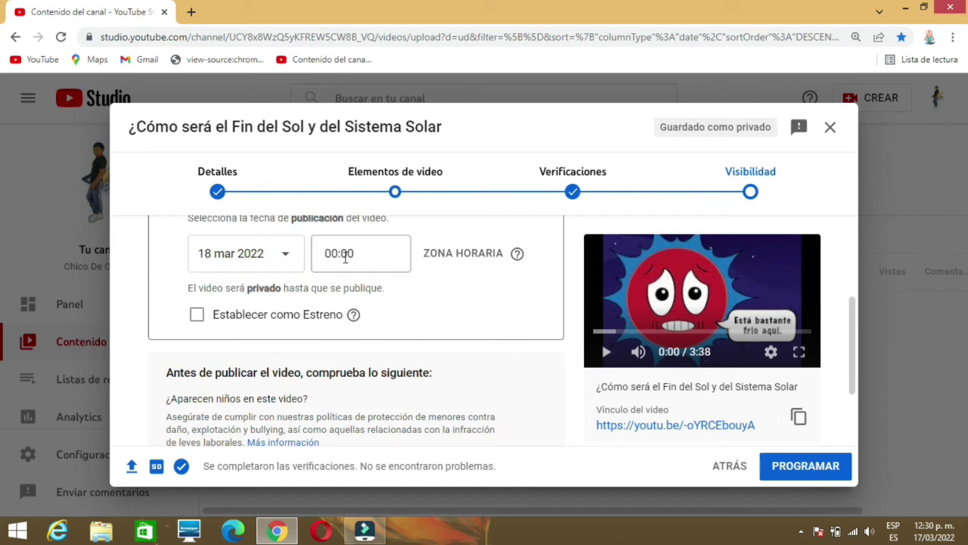
Step: Set the scheduled video as a premiere, review the pre-publication notes, and confirm the scheduling
left_click(196, 314)
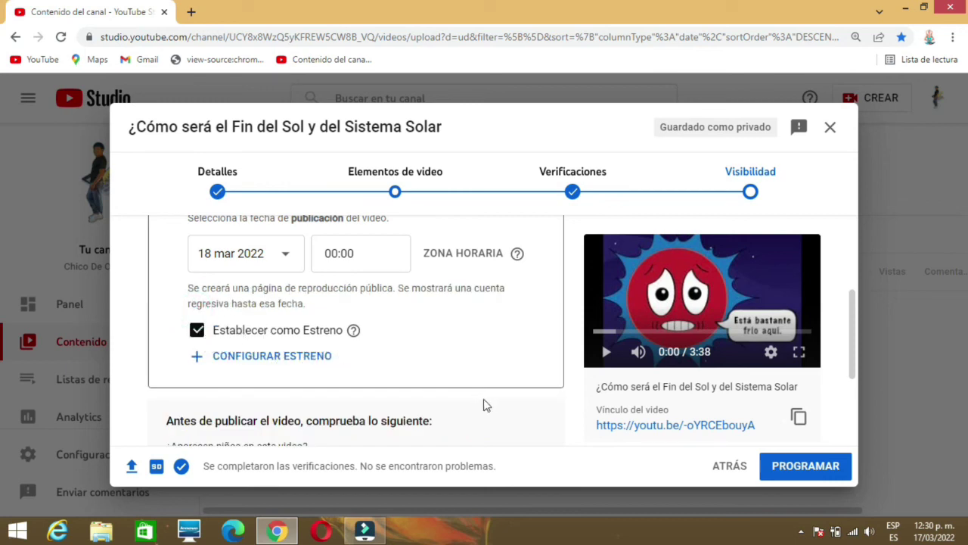
scroll(634, 369, "down", 2)
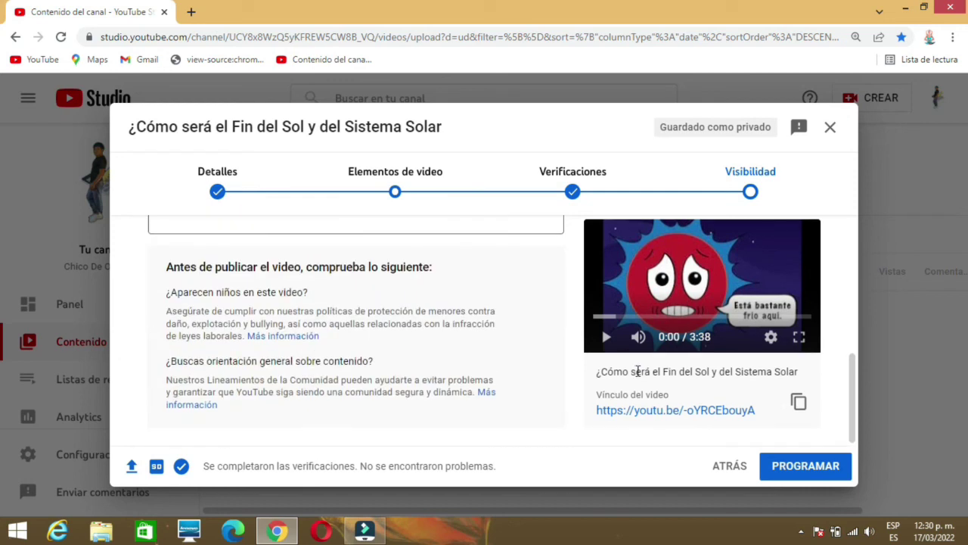
scroll(356, 348, "up", 2)
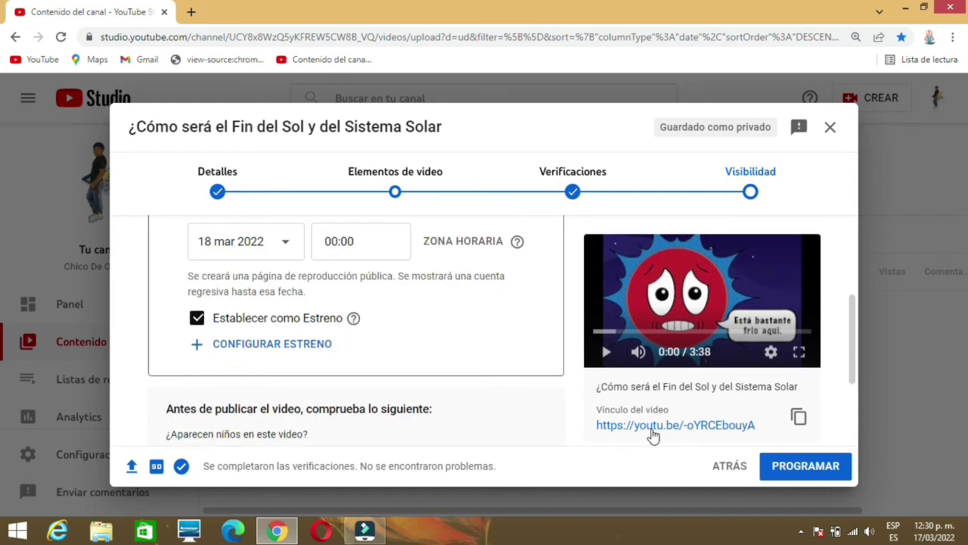
scroll(665, 428, "down", 2)
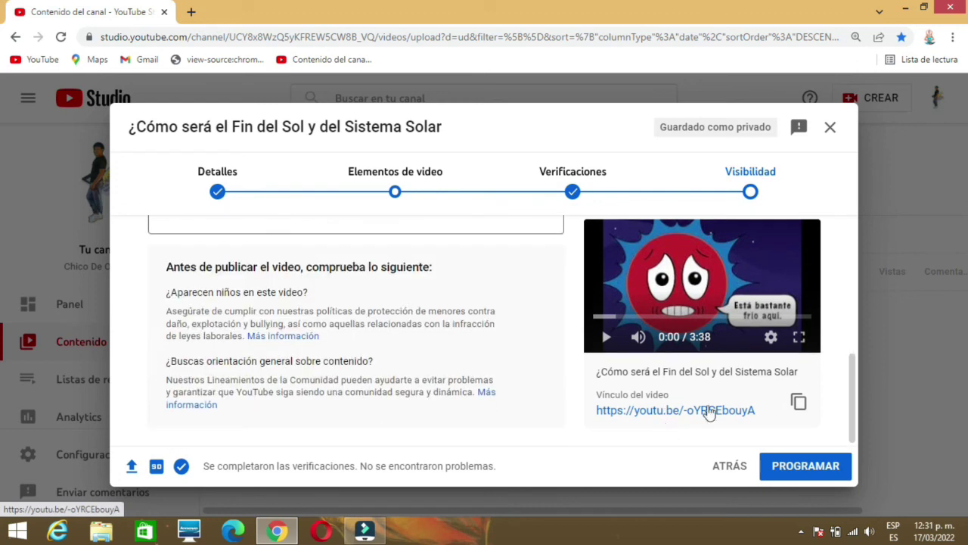
left_click(800, 469)
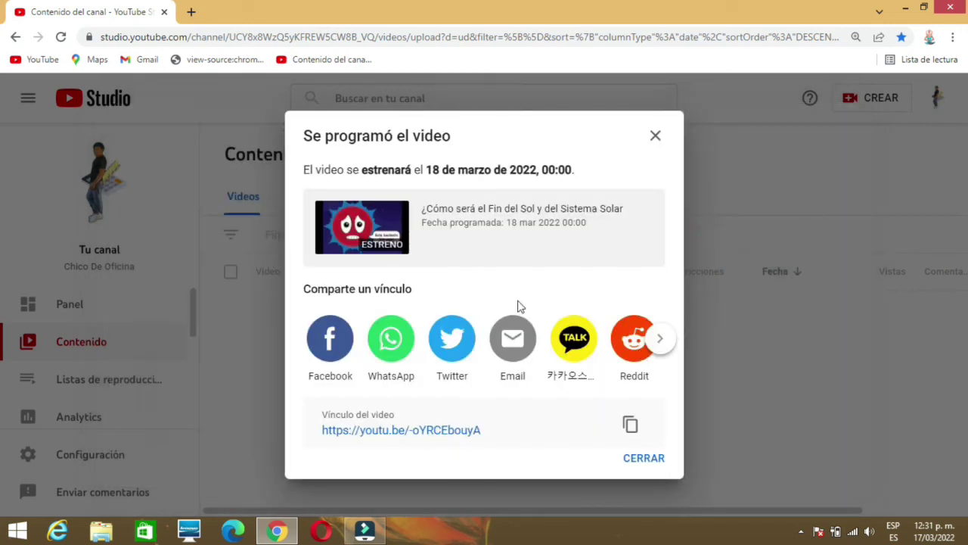
Step: Close the scheduling confirmation and check the new video's scheduled date and premiere visibility in the channel content list
left_click(643, 462)
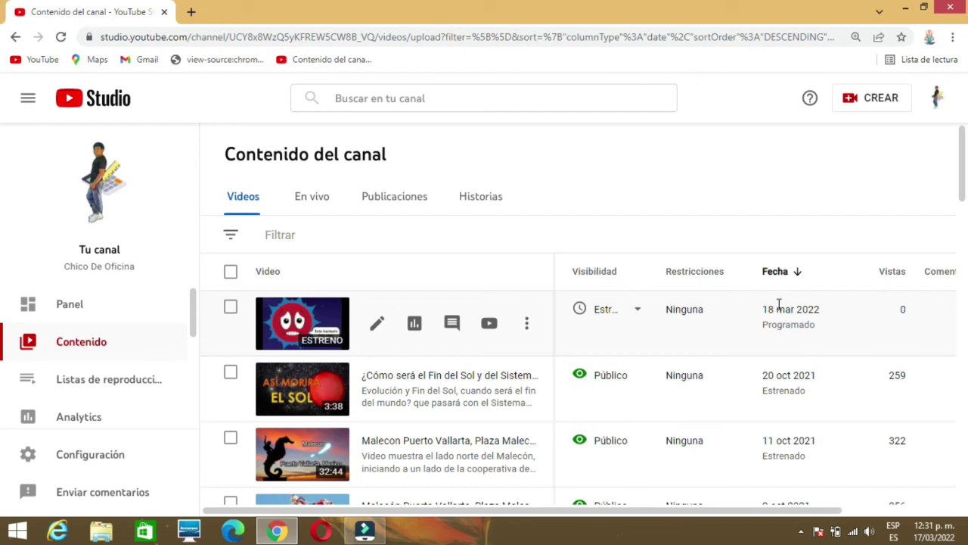
left_click_drag(762, 308, 823, 307)
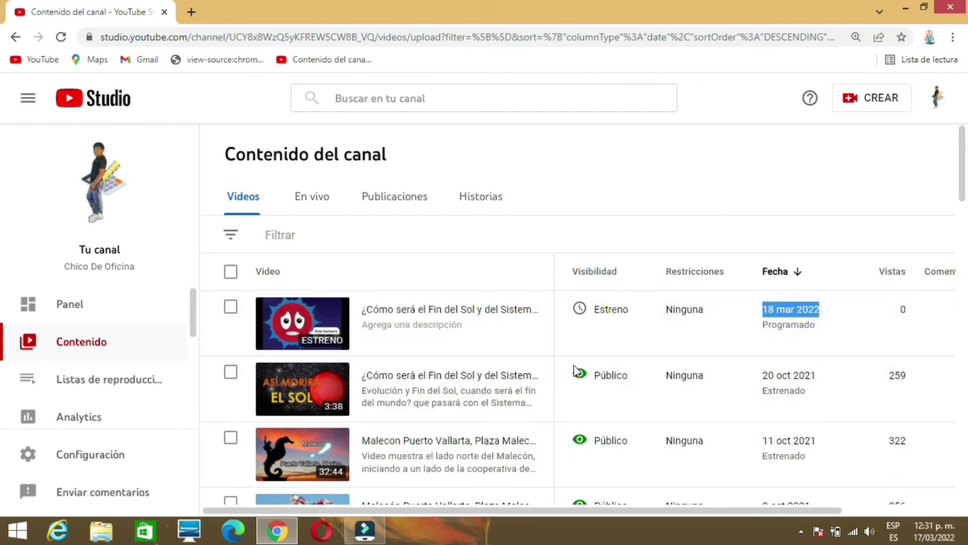
mouse_move(632, 314)
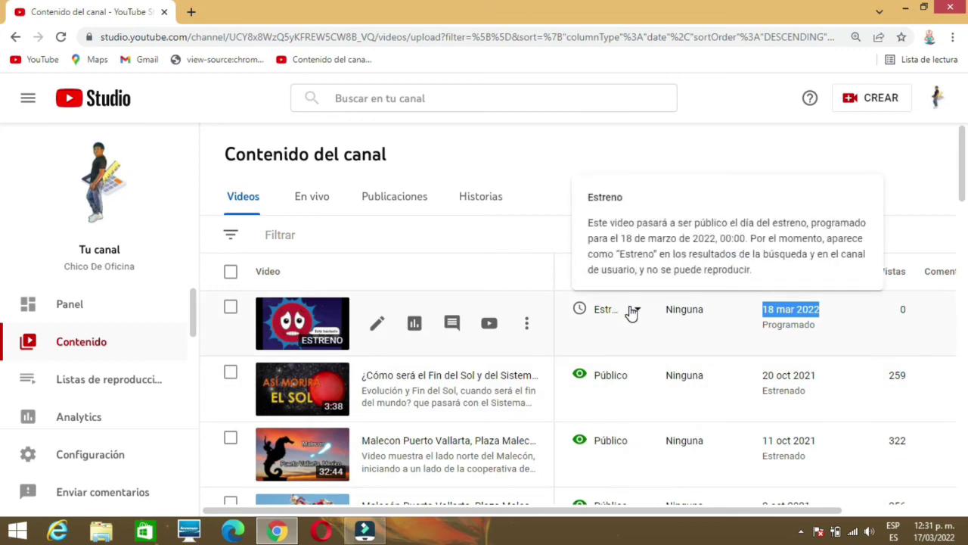